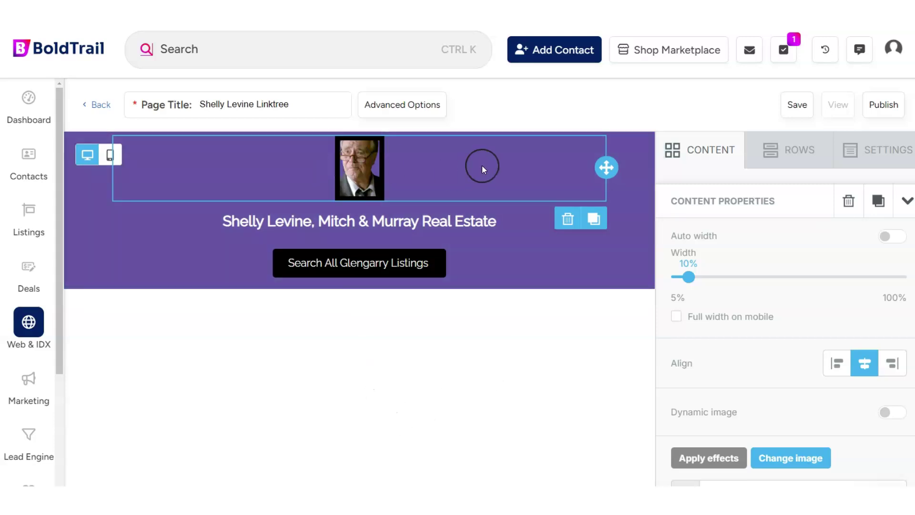
- Widen the page's content area to 690px in the page-wide settings, then clear the selection
{"action": "left_click", "coordinate": [868, 159]}
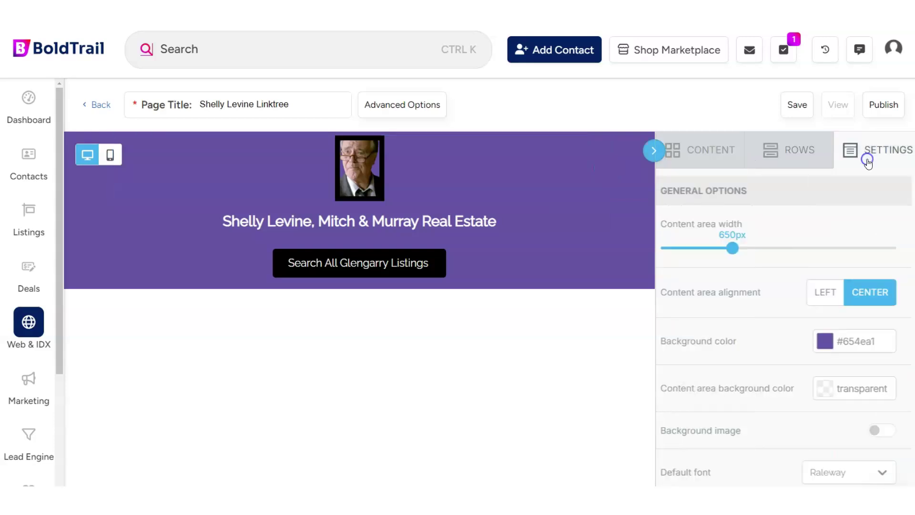
{"action": "mouse_move", "coordinate": [744, 248]}
{"action": "left_mouse_down"}
{"action": "mouse_move", "coordinate": [713, 248]}
{"action": "mouse_move", "coordinate": [791, 248]}
{"action": "mouse_move", "coordinate": [737, 245]}
{"action": "mouse_move", "coordinate": [751, 248]}
{"action": "left_mouse_up"}
{"action": "left_click", "coordinate": [876, 147]}
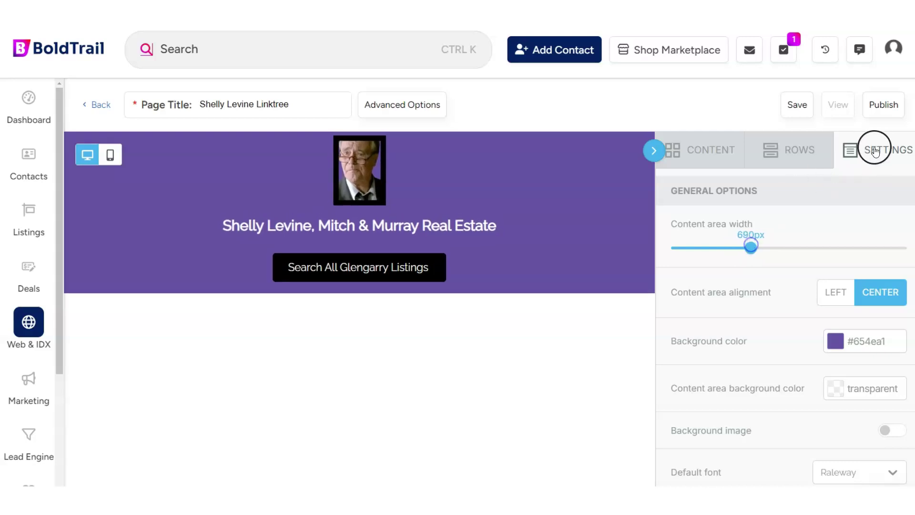
{"action": "scroll", "coordinate": [760, 367], "scroll_direction": "down", "scroll_amount": 1}
{"action": "scroll", "coordinate": [758, 354], "scroll_direction": "up", "scroll_amount": 1}
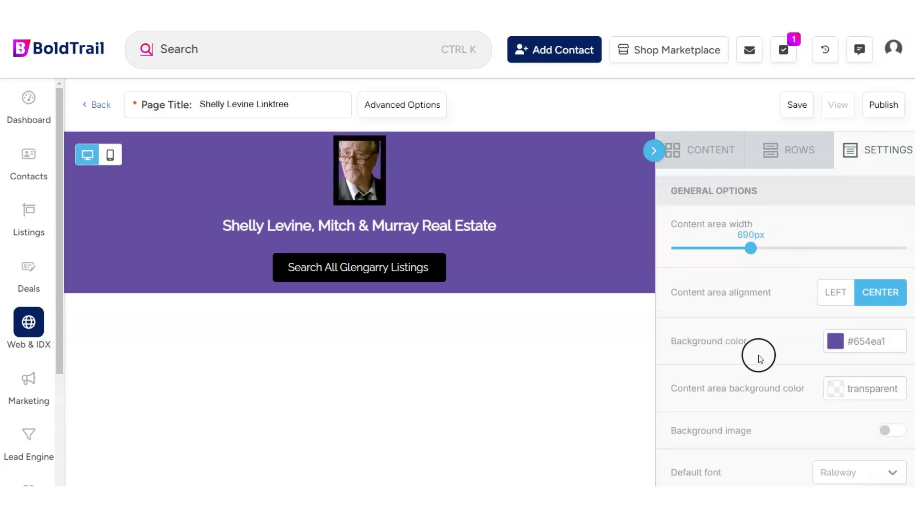
{"action": "scroll", "coordinate": [821, 336], "scroll_direction": "down", "scroll_amount": 1}
{"action": "scroll", "coordinate": [758, 356], "scroll_direction": "down", "scroll_amount": 2}
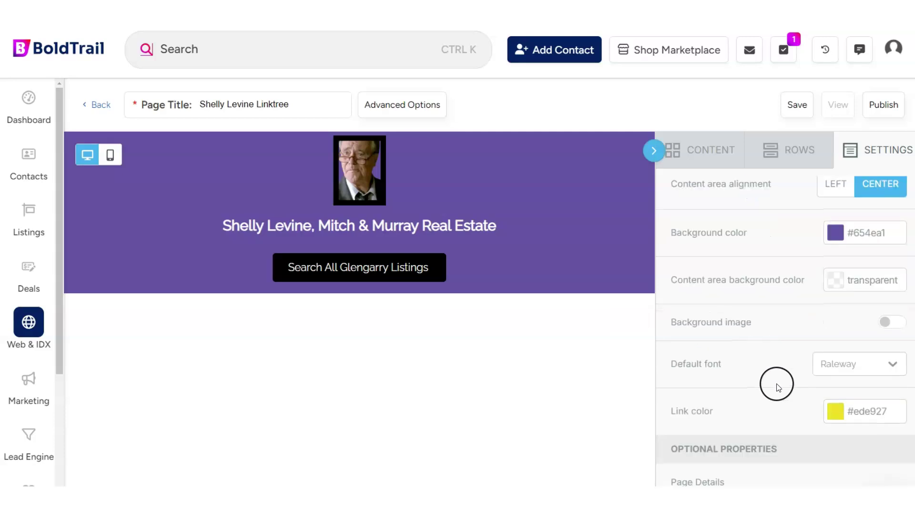
{"action": "scroll", "coordinate": [815, 388], "scroll_direction": "down", "scroll_amount": 5}
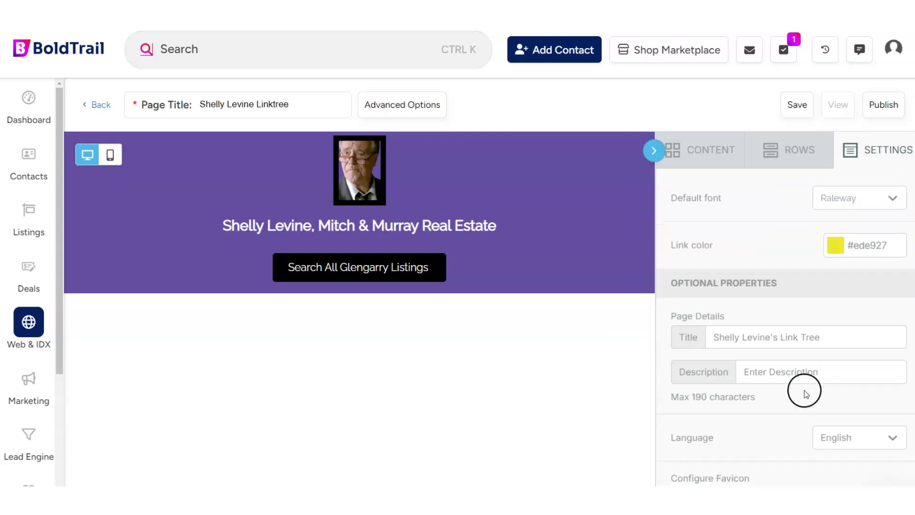
{"action": "scroll", "coordinate": [801, 391], "scroll_direction": "up", "scroll_amount": 8}
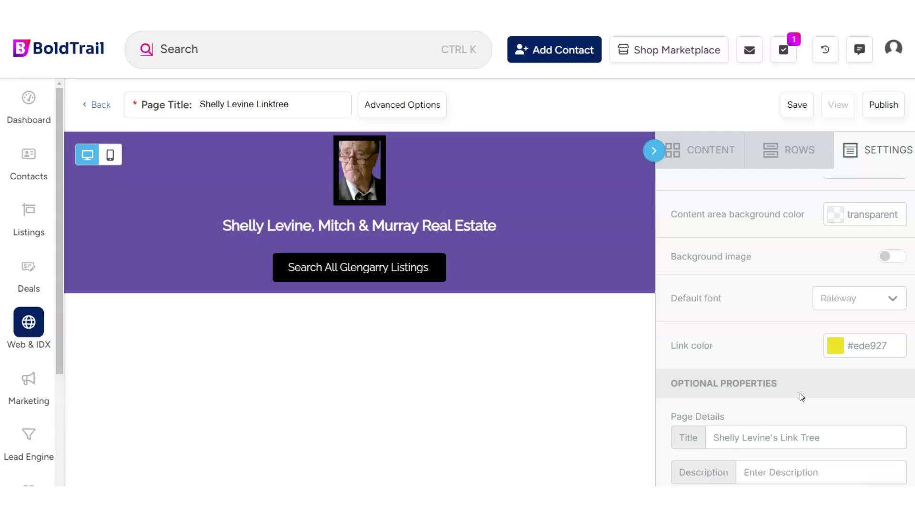
{"action": "left_click", "coordinate": [346, 311]}
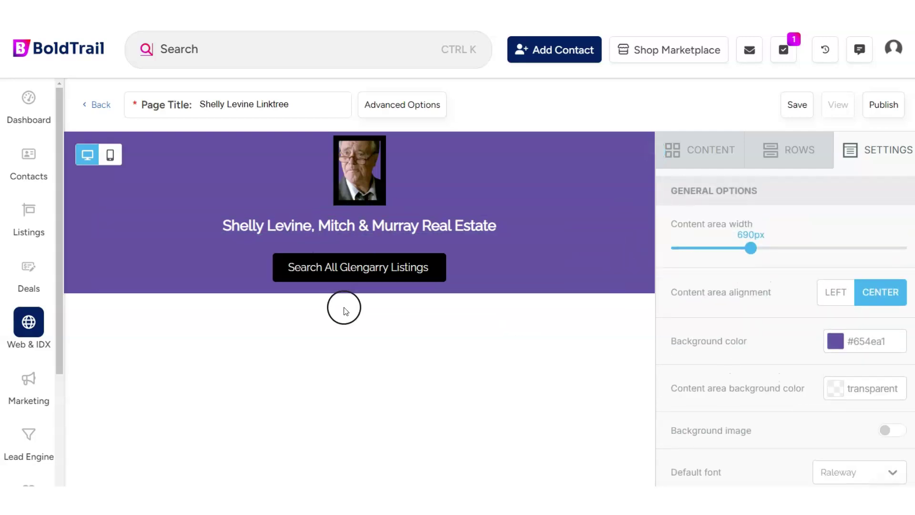
- Select the headshot, browse its frame styles in the image effects editor, and leave without applying any
{"action": "left_click", "coordinate": [684, 132]}
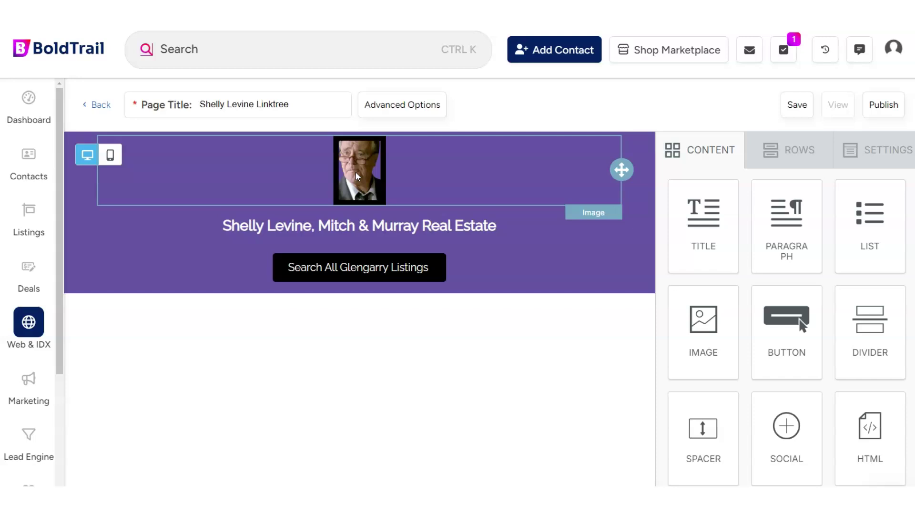
{"action": "left_click", "coordinate": [358, 188]}
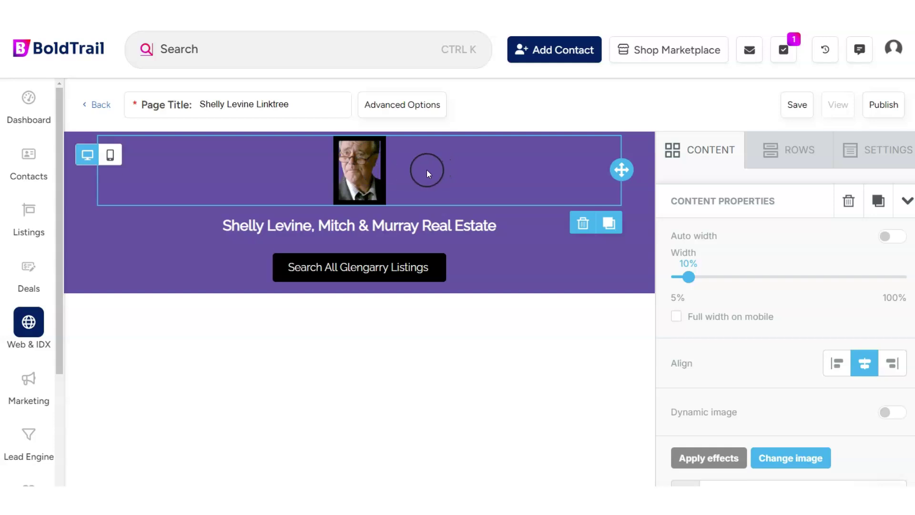
{"action": "scroll", "coordinate": [814, 281], "scroll_direction": "down", "scroll_amount": 3}
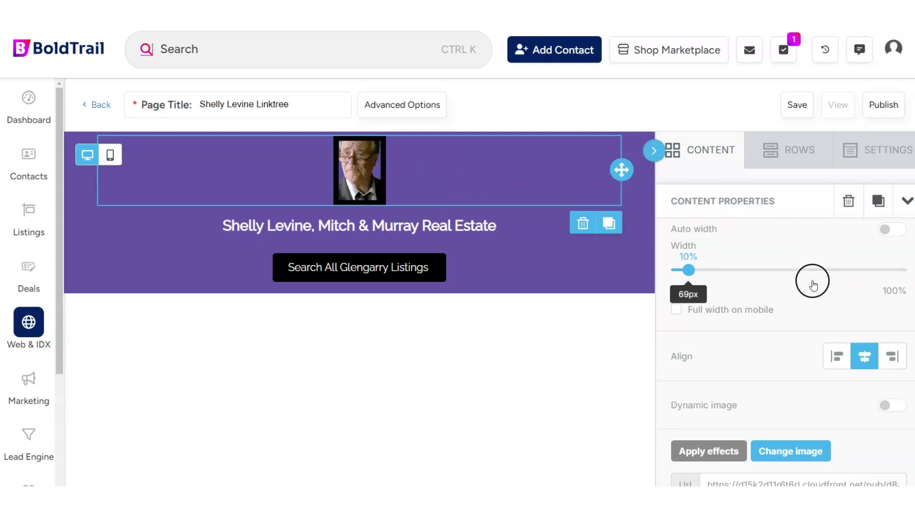
{"action": "scroll", "coordinate": [813, 282], "scroll_direction": "up", "scroll_amount": 1}
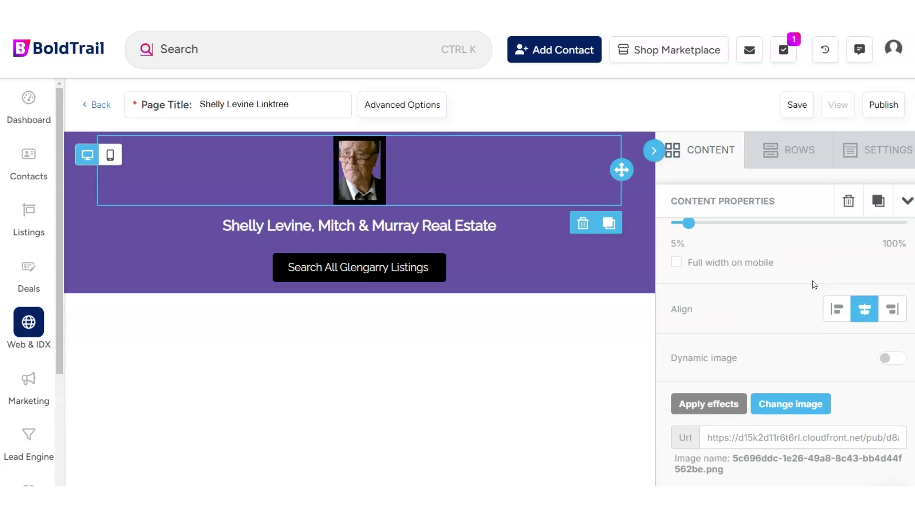
{"action": "scroll", "coordinate": [813, 284], "scroll_direction": "down", "scroll_amount": 2}
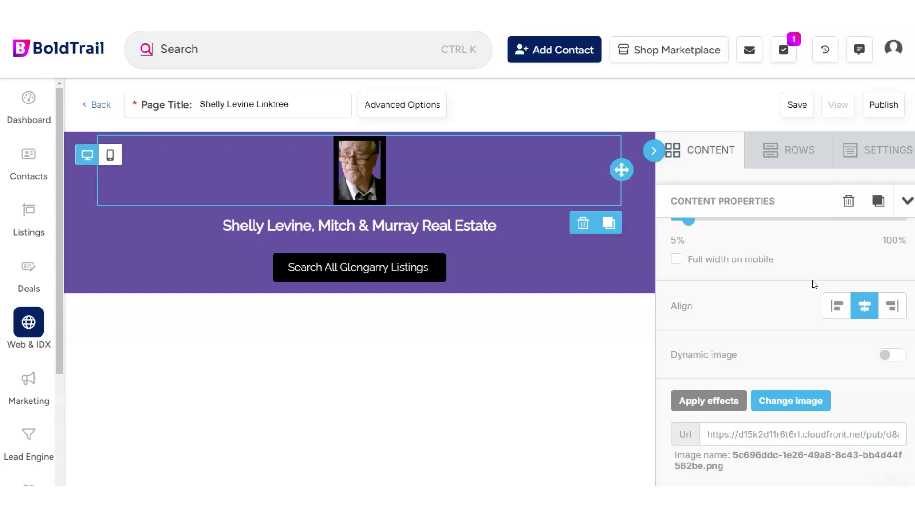
{"action": "left_click", "coordinate": [711, 346]}
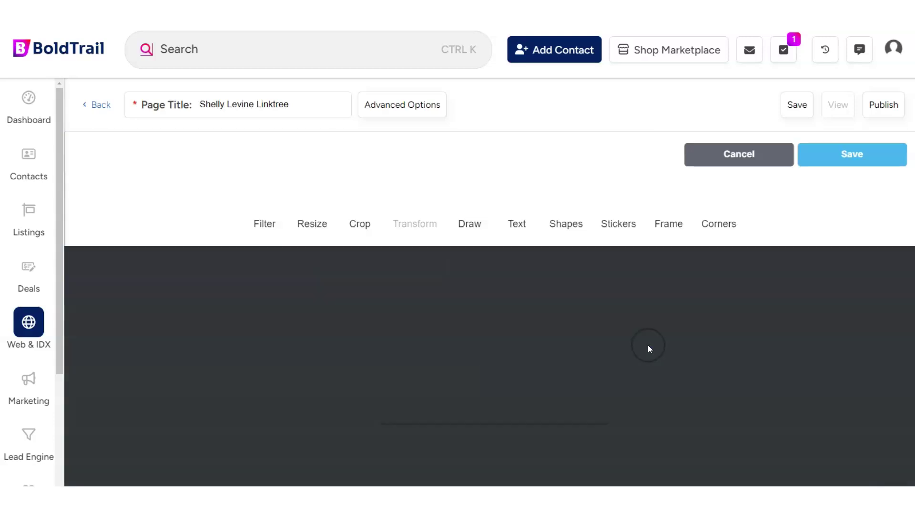
{"action": "left_click", "coordinate": [670, 205]}
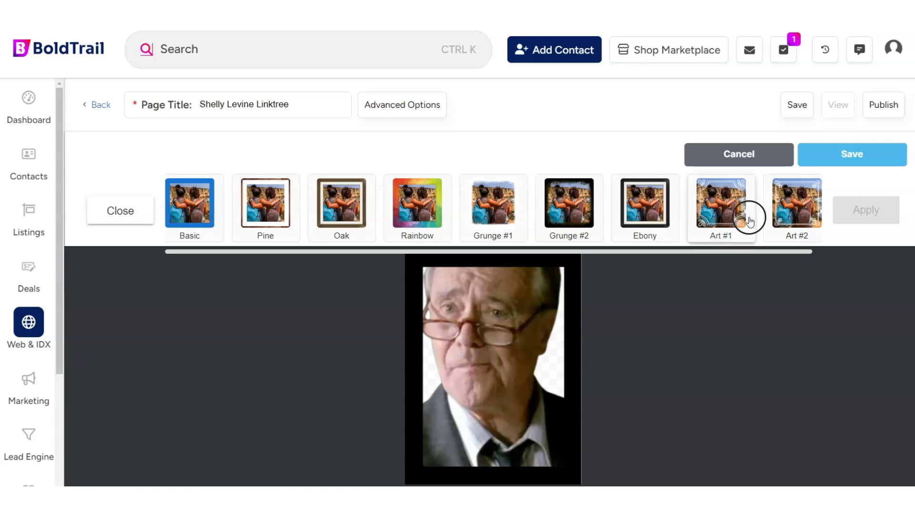
{"action": "left_click", "coordinate": [760, 153]}
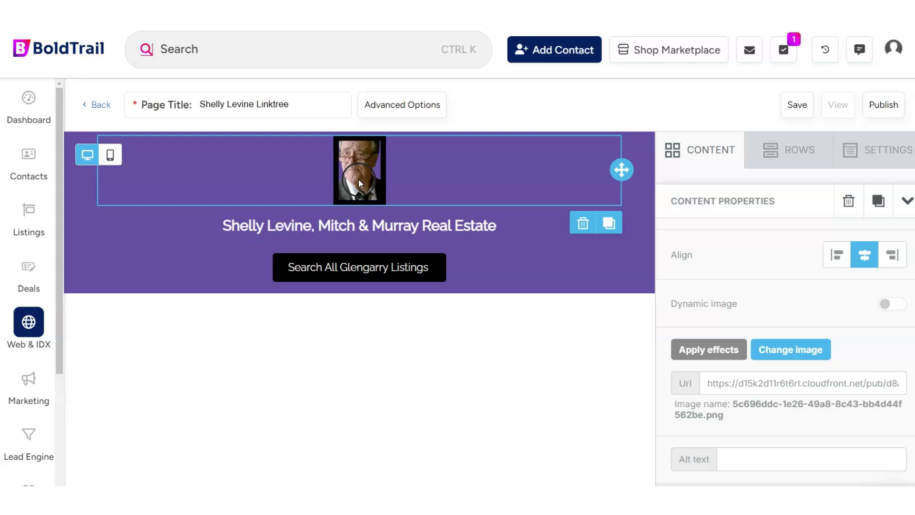
{"action": "left_click", "coordinate": [304, 228]}
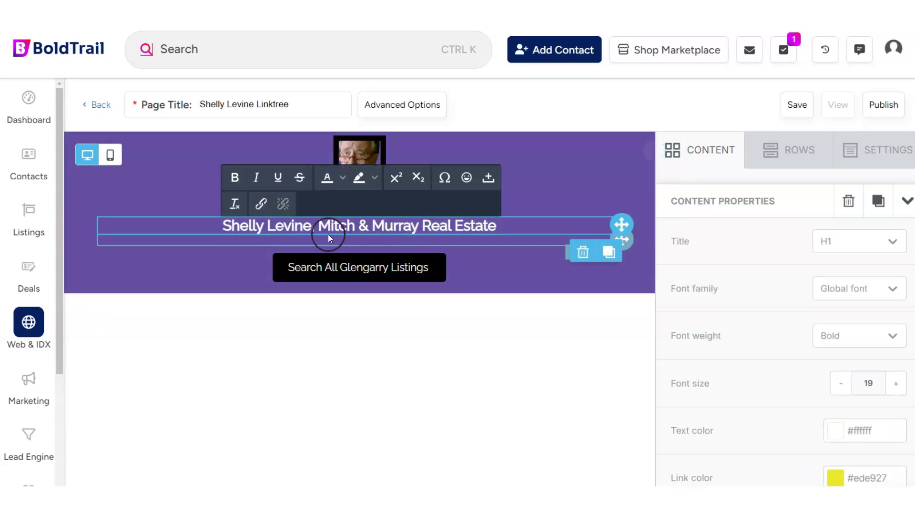
{"action": "left_click", "coordinate": [351, 270]}
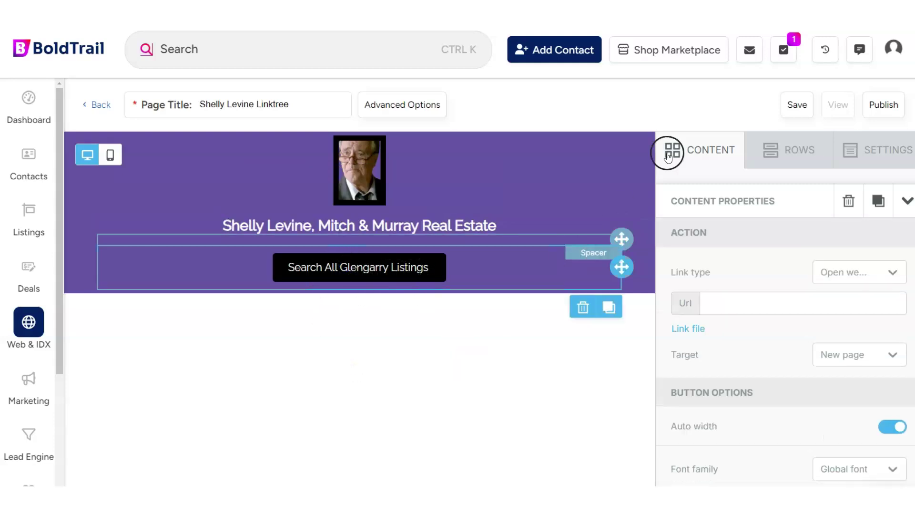
{"action": "left_click", "coordinate": [703, 146]}
{"action": "scroll", "coordinate": [802, 288], "scroll_direction": "down", "scroll_amount": 2}
{"action": "scroll", "coordinate": [802, 288], "scroll_direction": "up", "scroll_amount": 1}
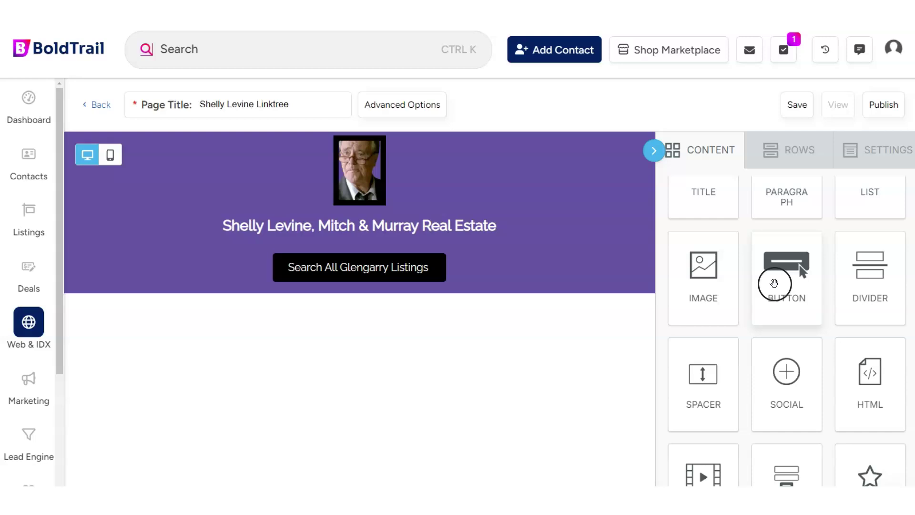
{"action": "left_click_drag", "start_coordinate": [776, 282], "coordinate": [444, 288]}
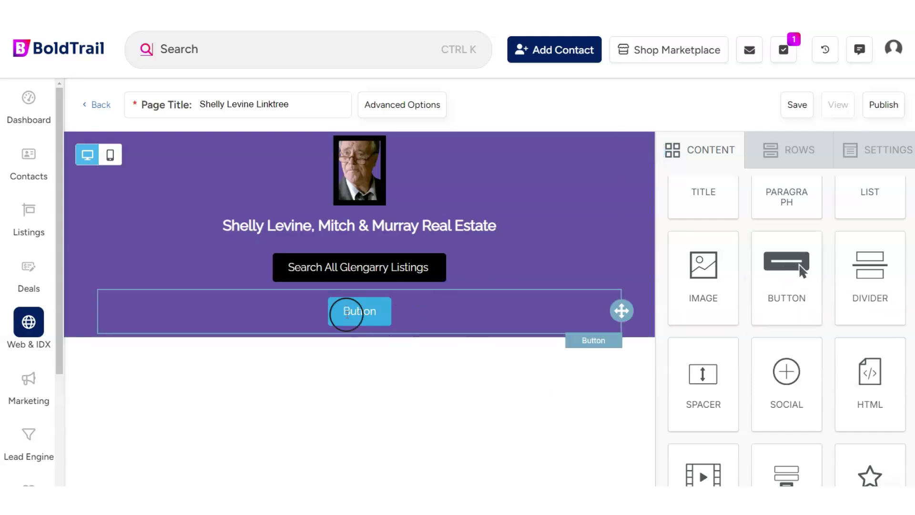
{"action": "left_click", "coordinate": [468, 317]}
{"action": "left_click", "coordinate": [585, 351]}
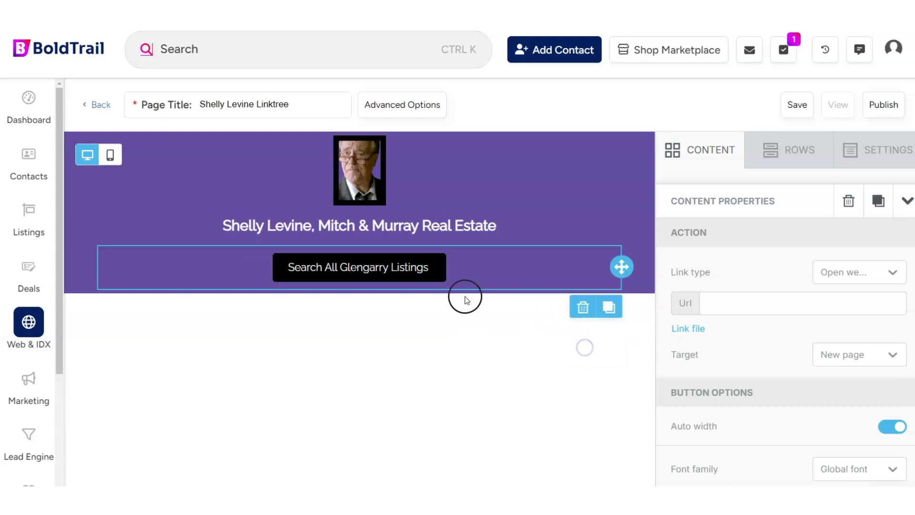
{"action": "left_click", "coordinate": [409, 267]}
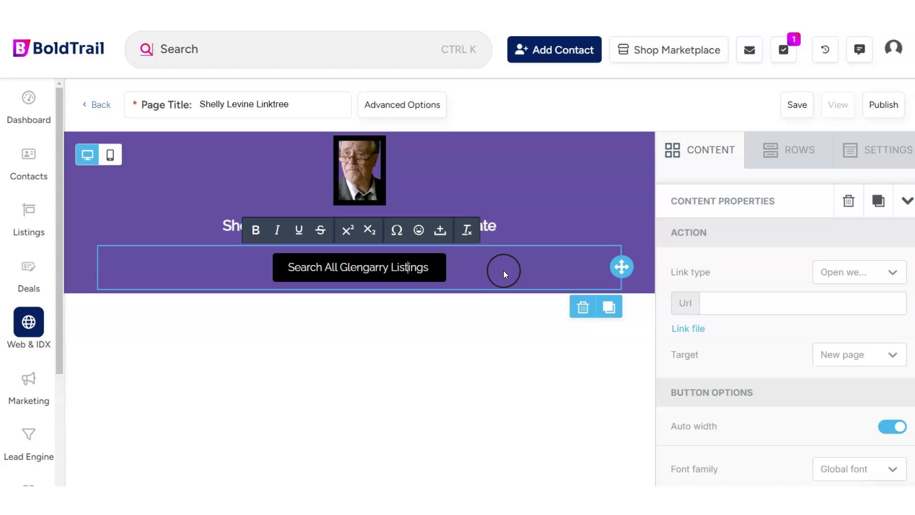
- Make three copies of the Search All Glengarry Listings button and relabel the first copy 'See My Listings'
{"action": "left_click", "coordinate": [610, 308]}
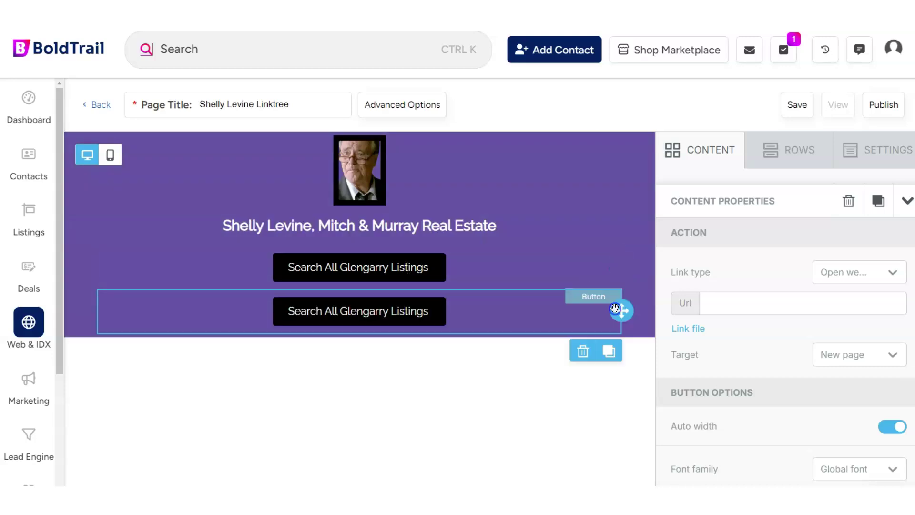
{"action": "left_click", "coordinate": [609, 352]}
{"action": "left_click", "coordinate": [608, 393]}
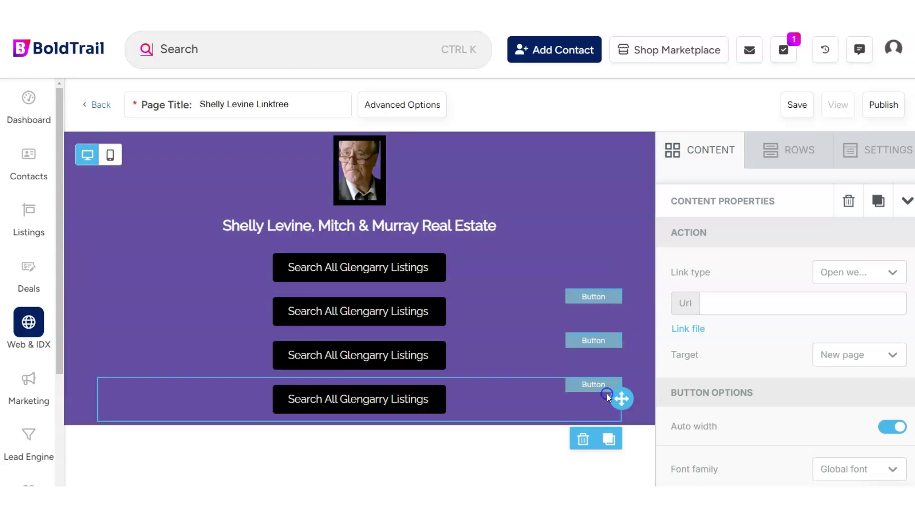
{"action": "left_click", "coordinate": [310, 309]}
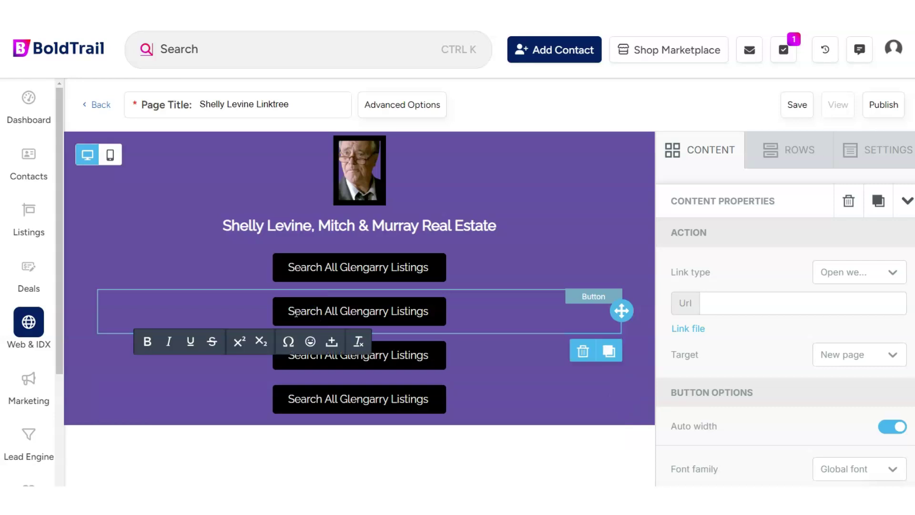
{"action": "mouse_move", "coordinate": [295, 313]}
{"action": "left_mouse_down"}
{"action": "mouse_move", "coordinate": [397, 313]}
{"action": "mouse_move", "coordinate": [304, 313]}
{"action": "left_mouse_up"}
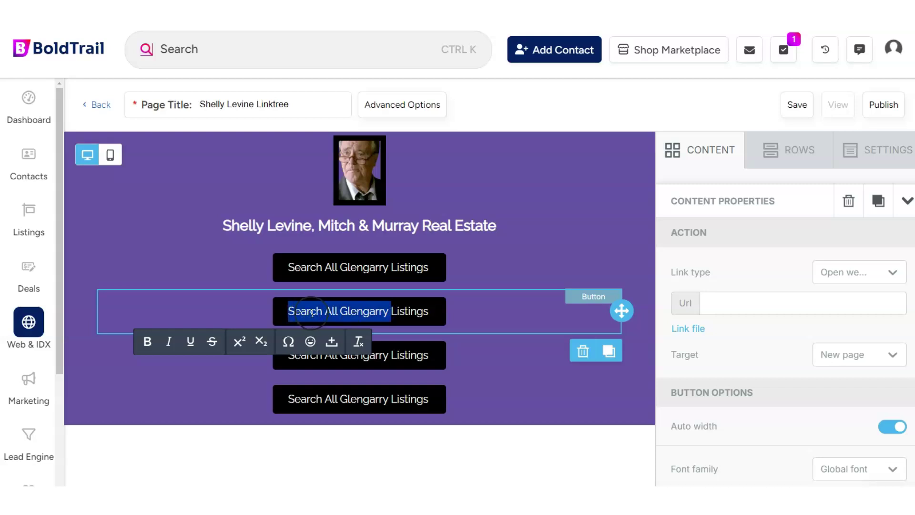
{"action": "type", "text": "See My"}
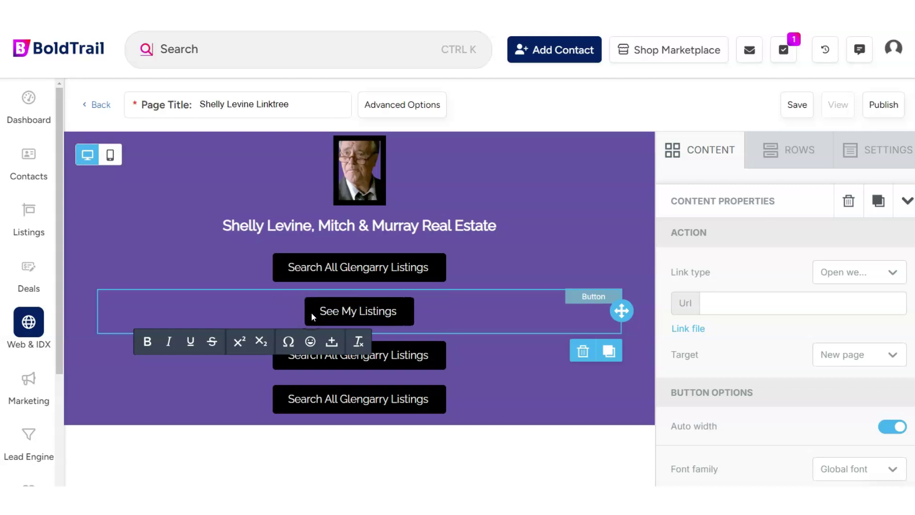
- Relabel the next two buttons 'My 83 Point Listing Action Plan (for Sellers)' and 'Get A Cash Offer'
{"action": "left_click", "coordinate": [400, 355]}
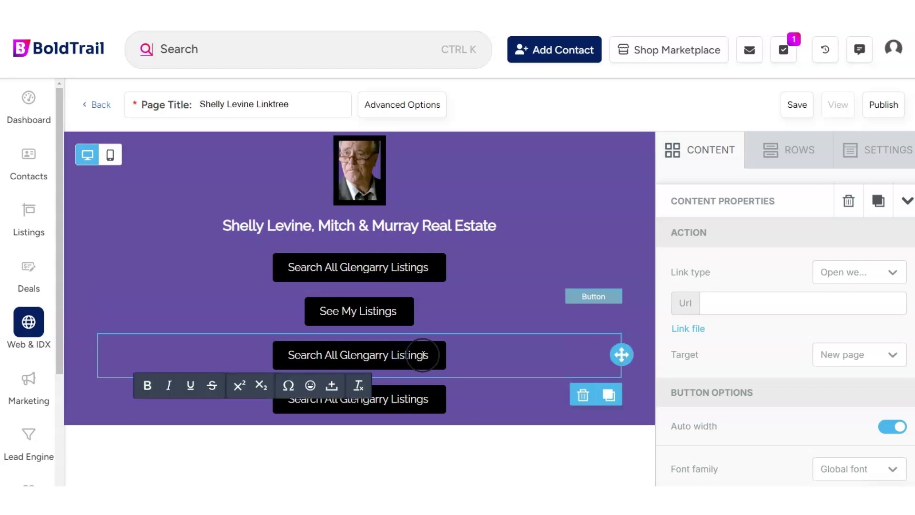
{"action": "left_click_drag", "start_coordinate": [428, 355], "coordinate": [289, 354]}
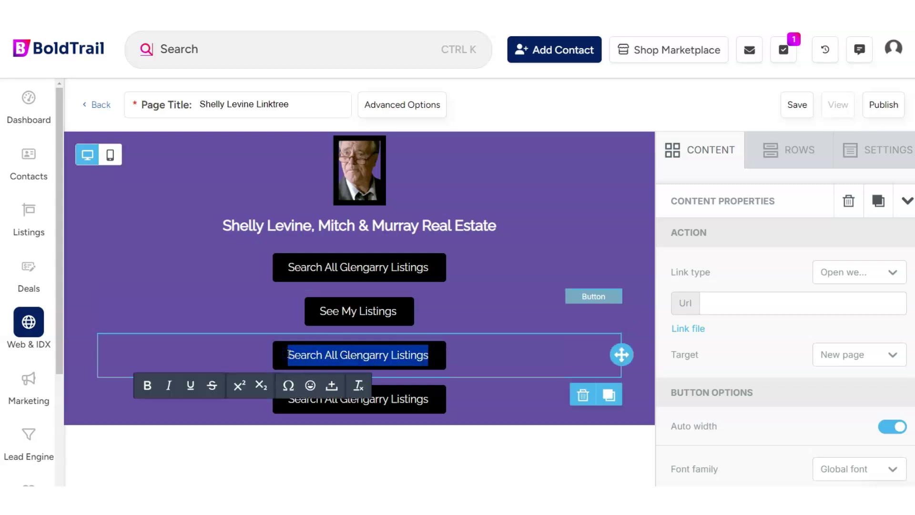
{"action": "type", "text": "My 83"}
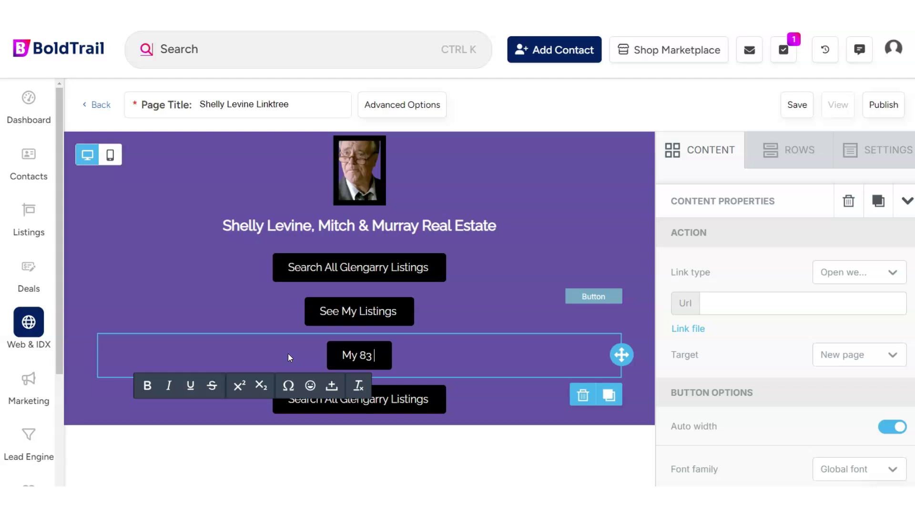
{"action": "type", "text": " Point L"}
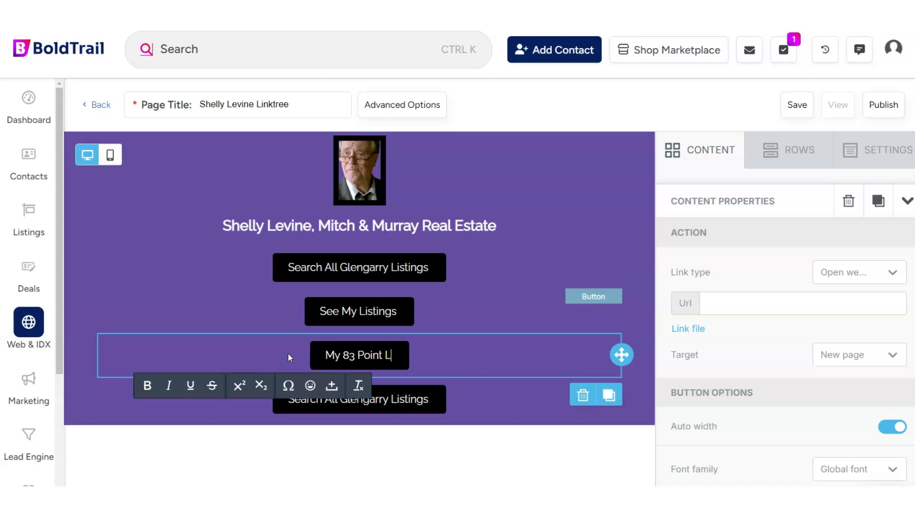
{"action": "type", "text": "isting Action Plan"}
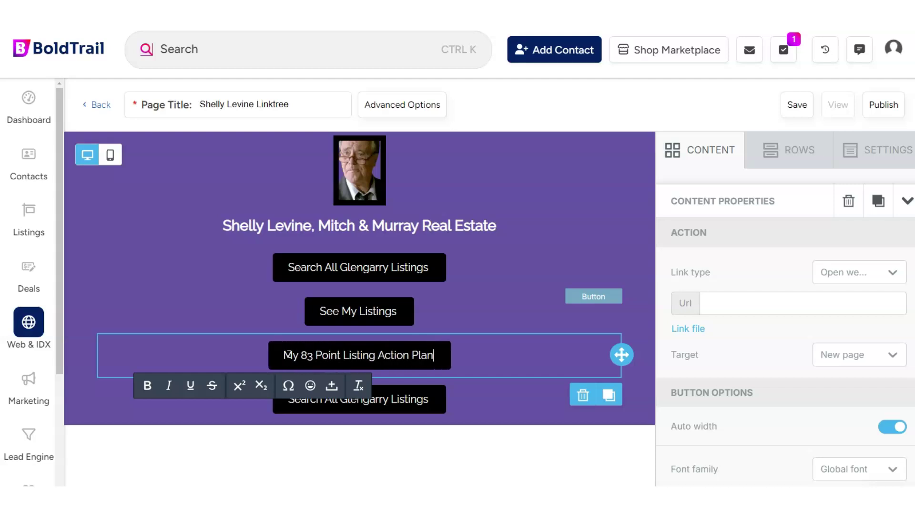
{"action": "type", "text": " (for Sellers)"}
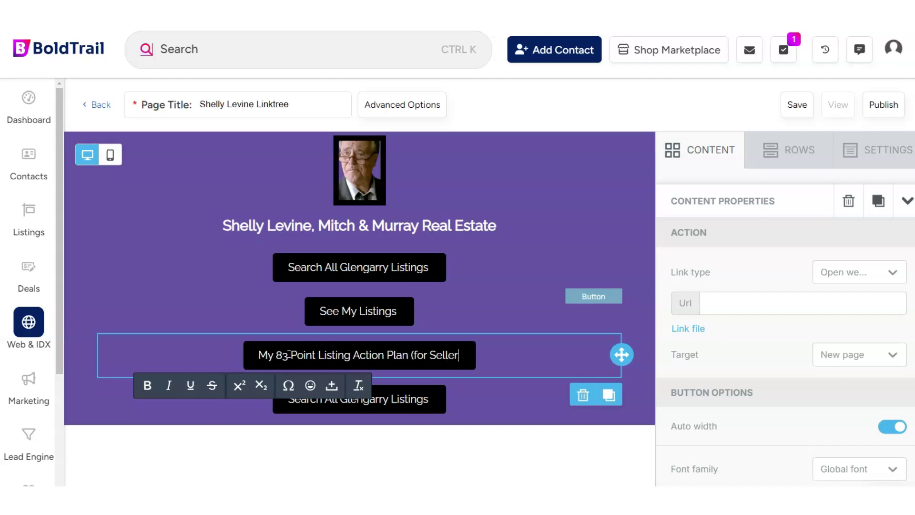
{"action": "left_click", "coordinate": [413, 402]}
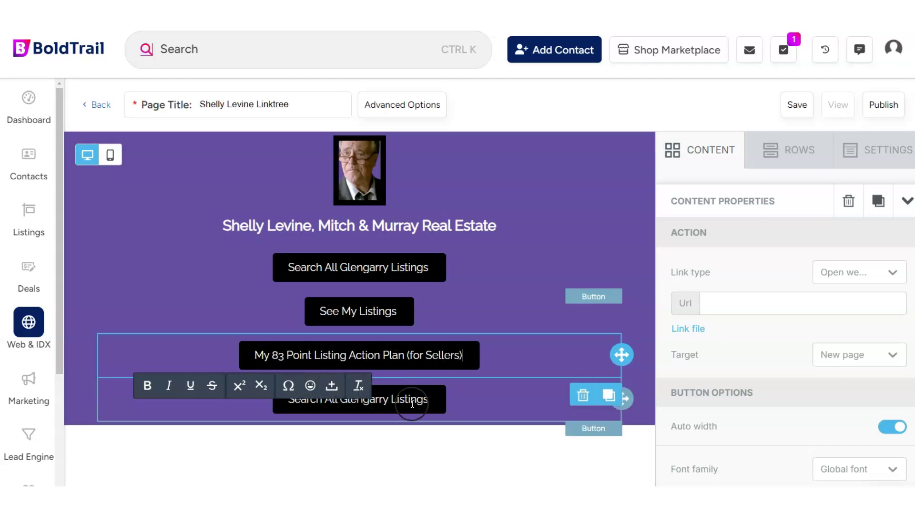
{"action": "left_click_drag", "start_coordinate": [424, 398], "coordinate": [306, 393]}
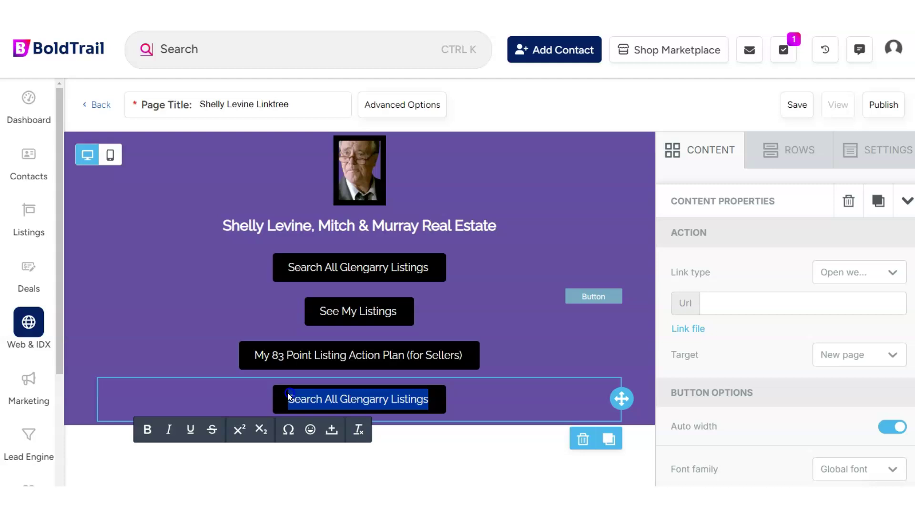
{"action": "type", "text": "Get A Cash"}
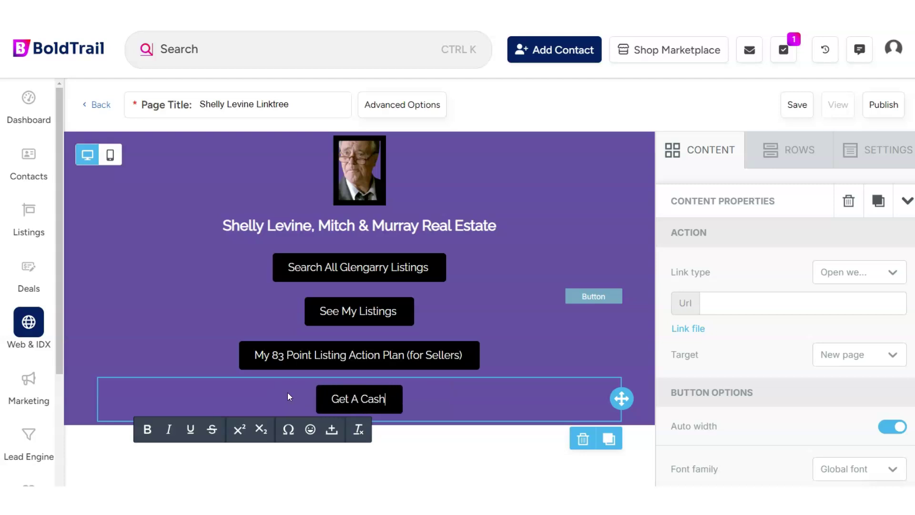
{"action": "type", "text": " Offer"}
- Duplicate the Get A Cash Offer button and label the copy 'Need Financing? Click Here'
{"action": "left_click", "coordinate": [609, 438]}
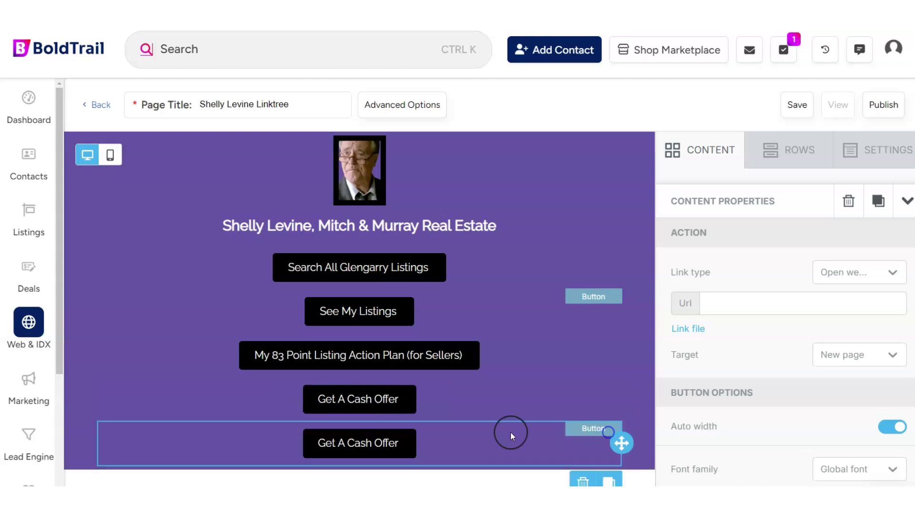
{"action": "left_click", "coordinate": [382, 449]}
{"action": "left_click_drag", "start_coordinate": [373, 450], "coordinate": [317, 448]}
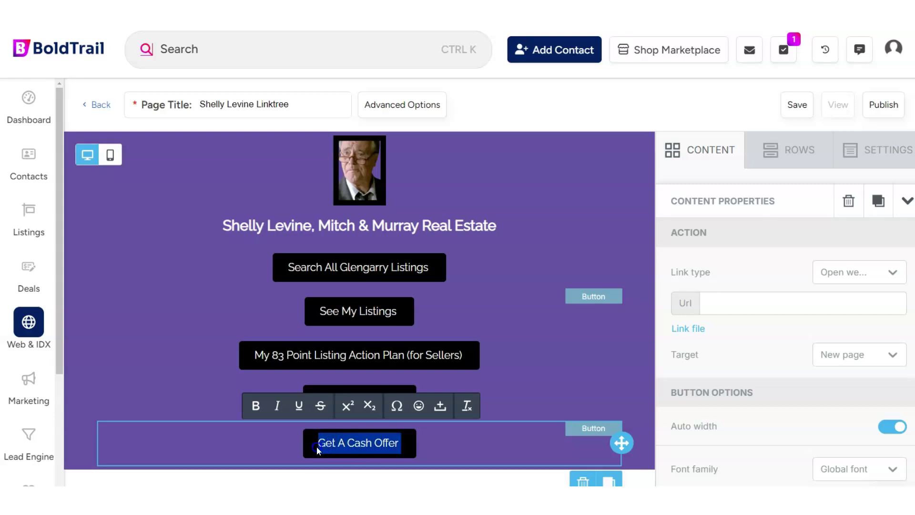
{"action": "type", "text": "Need Financing"}
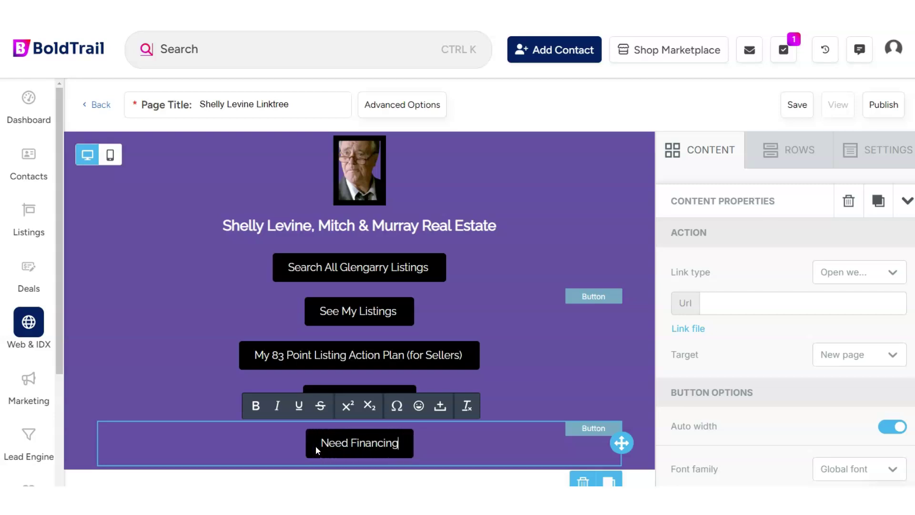
{"action": "type", "text": "? Click Here"}
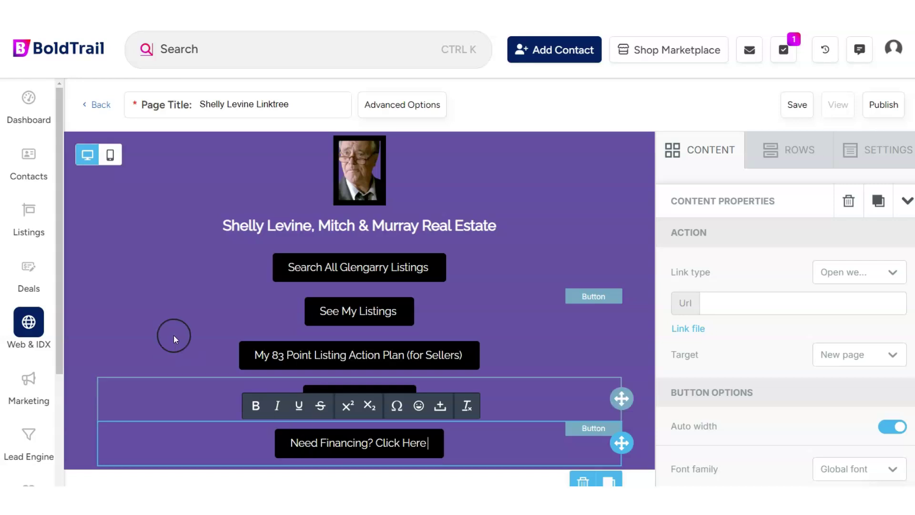
- Open the link address field for See My Listings but leave the link empty
{"action": "left_click", "coordinate": [377, 318]}
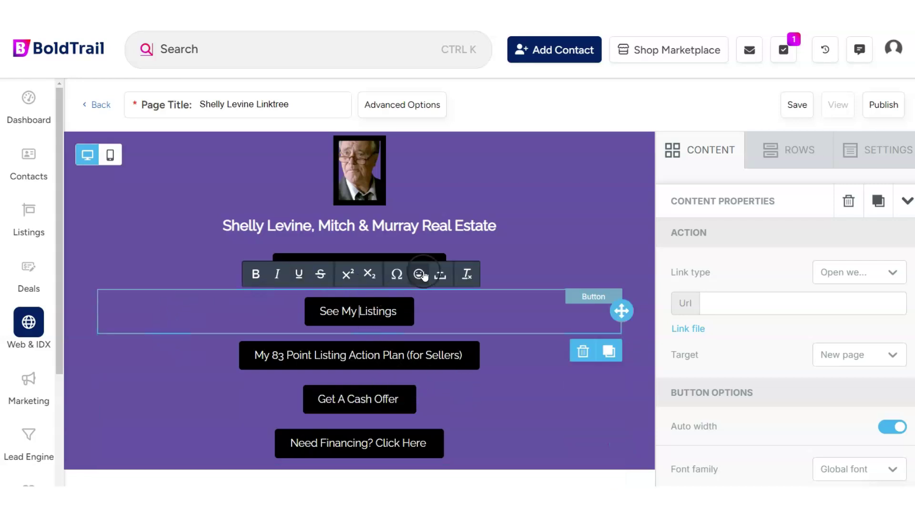
{"action": "scroll", "coordinate": [735, 334], "scroll_direction": "down", "scroll_amount": 1}
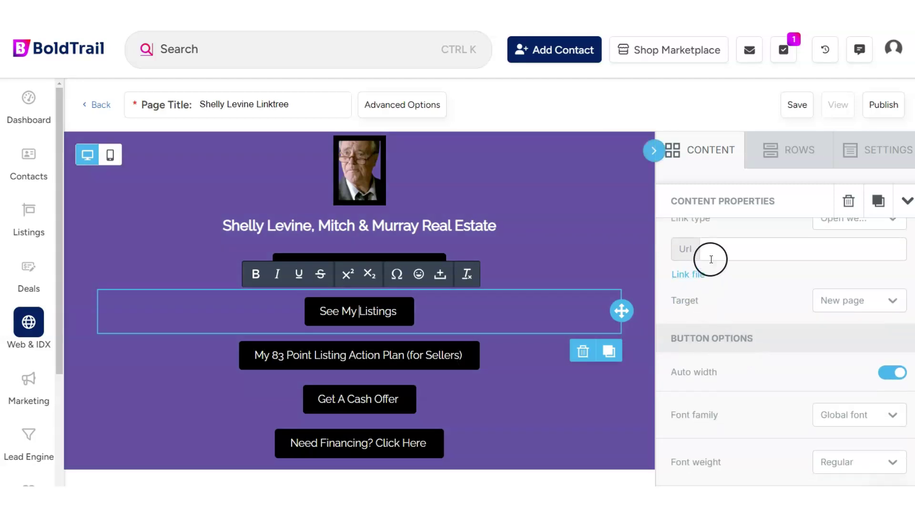
{"action": "left_click", "coordinate": [710, 250]}
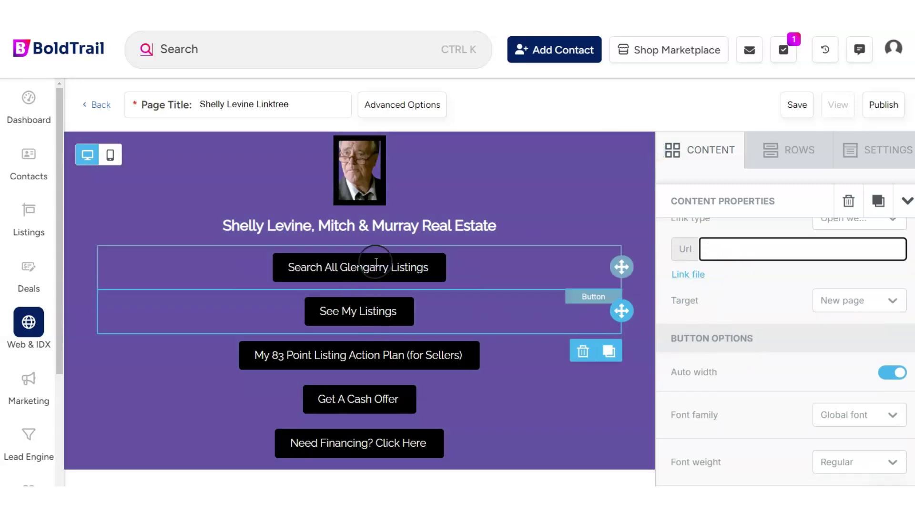
{"action": "left_click", "coordinate": [749, 250]}
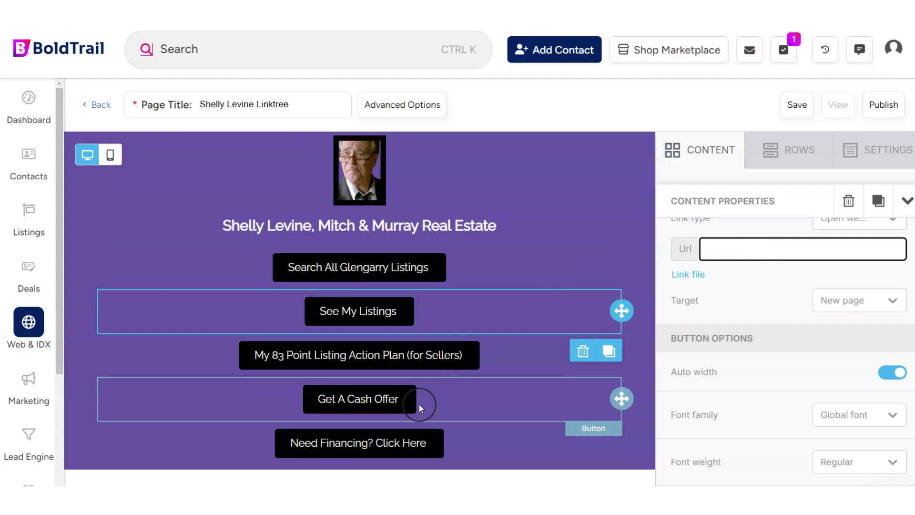
{"action": "left_click", "coordinate": [308, 317]}
- Give the See My Listings and Search All Glengarry Listings buttons a fixed 50% width
{"action": "scroll", "coordinate": [768, 352], "scroll_direction": "down", "scroll_amount": 1}
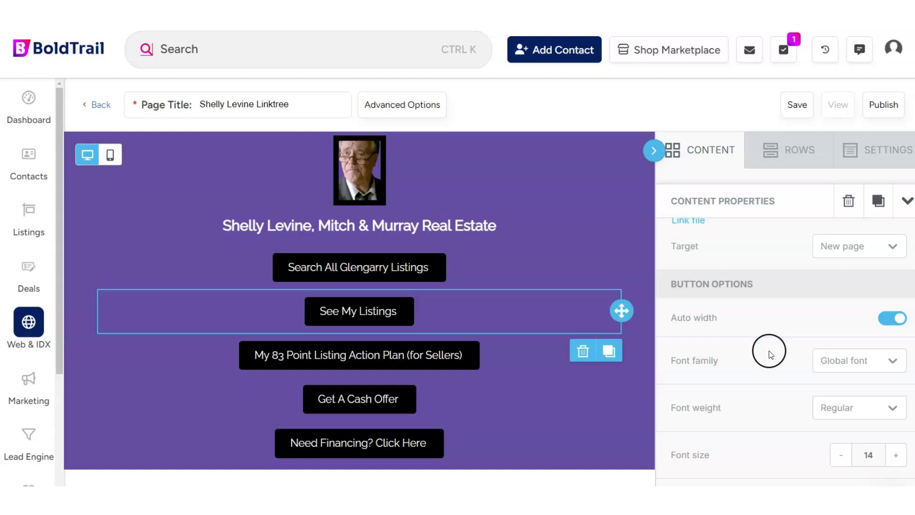
{"action": "scroll", "coordinate": [810, 358], "scroll_direction": "up", "scroll_amount": 1}
{"action": "left_click", "coordinate": [889, 372]}
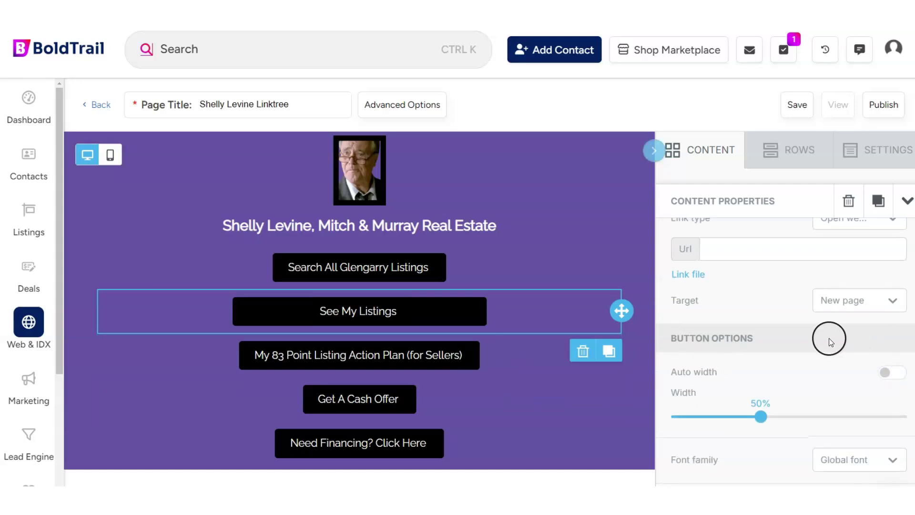
{"action": "scroll", "coordinate": [756, 409], "scroll_direction": "down", "scroll_amount": 1}
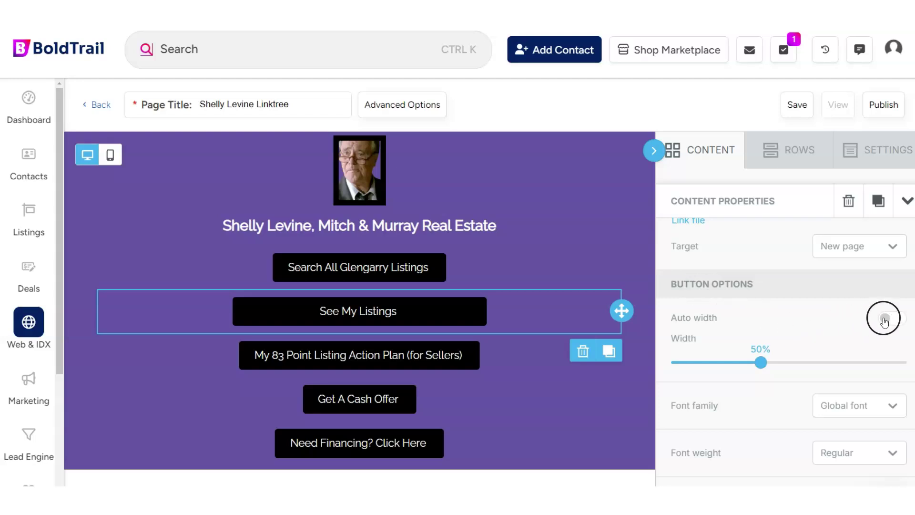
{"action": "left_click", "coordinate": [387, 270]}
{"action": "scroll", "coordinate": [796, 354], "scroll_direction": "down", "scroll_amount": 2}
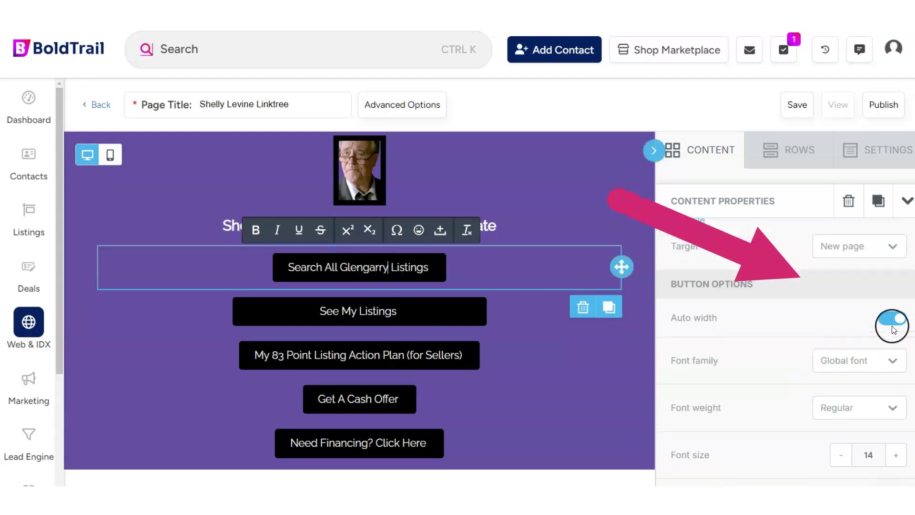
{"action": "left_click", "coordinate": [891, 319]}
- Select the 83 Point Listing Action Plan, Get A Cash Offer and Need Financing buttons to resize them
{"action": "left_click", "coordinate": [423, 350]}
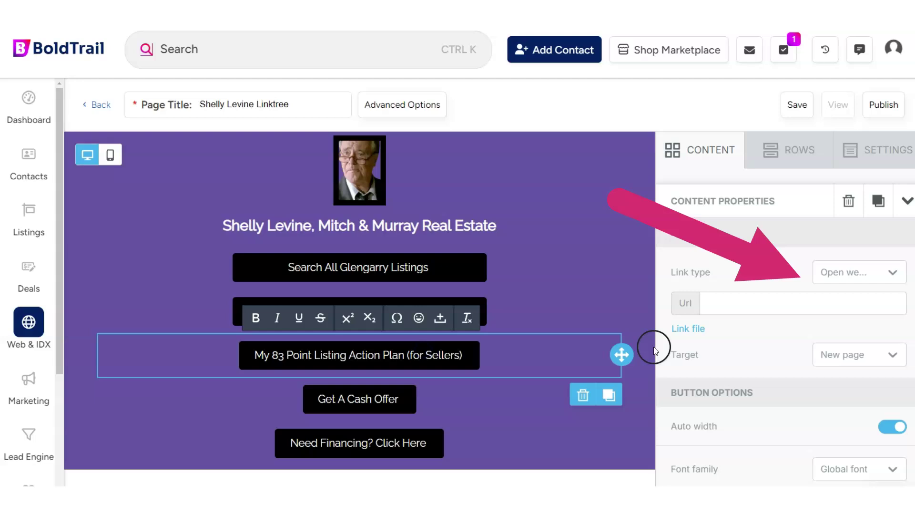
{"action": "scroll", "coordinate": [811, 373], "scroll_direction": "down", "scroll_amount": 2}
{"action": "left_click", "coordinate": [395, 388]}
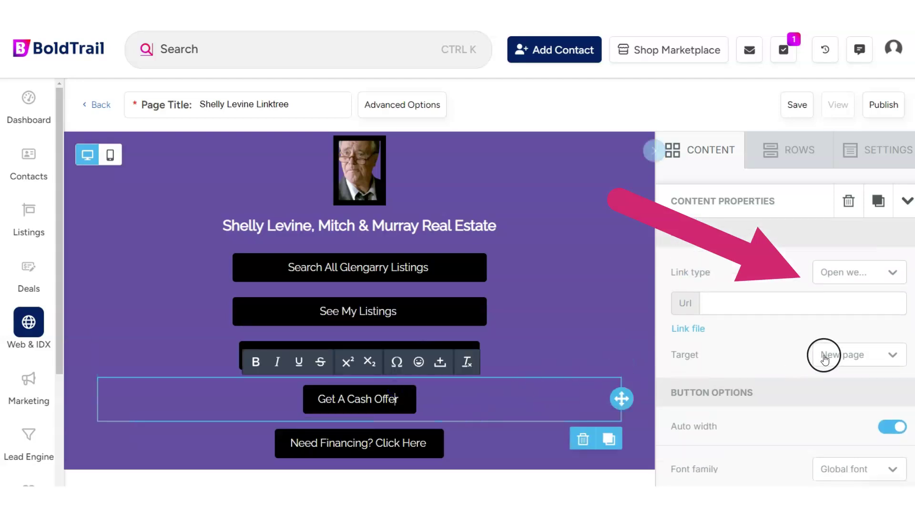
{"action": "scroll", "coordinate": [839, 347], "scroll_direction": "down", "scroll_amount": 2}
{"action": "scroll", "coordinate": [842, 351], "scroll_direction": "up", "scroll_amount": 1}
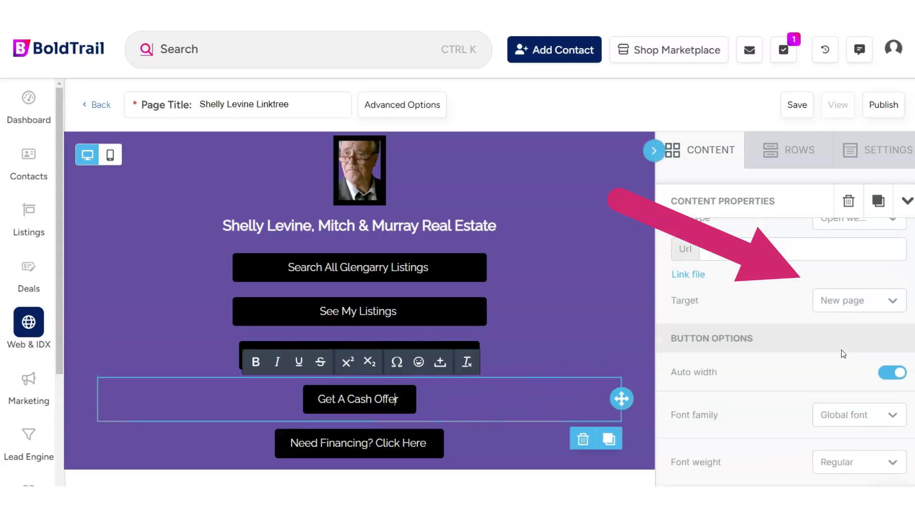
{"action": "scroll", "coordinate": [843, 351], "scroll_direction": "up", "scroll_amount": 1}
{"action": "scroll", "coordinate": [841, 337], "scroll_direction": "down", "scroll_amount": 5}
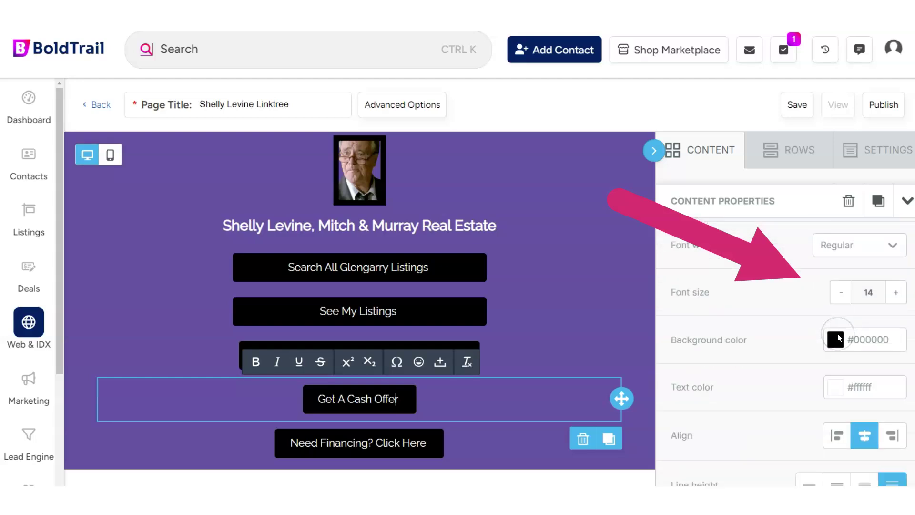
{"action": "scroll", "coordinate": [834, 337], "scroll_direction": "down", "scroll_amount": 3}
{"action": "scroll", "coordinate": [825, 341], "scroll_direction": "up", "scroll_amount": 3}
{"action": "scroll", "coordinate": [821, 346], "scroll_direction": "up", "scroll_amount": 5}
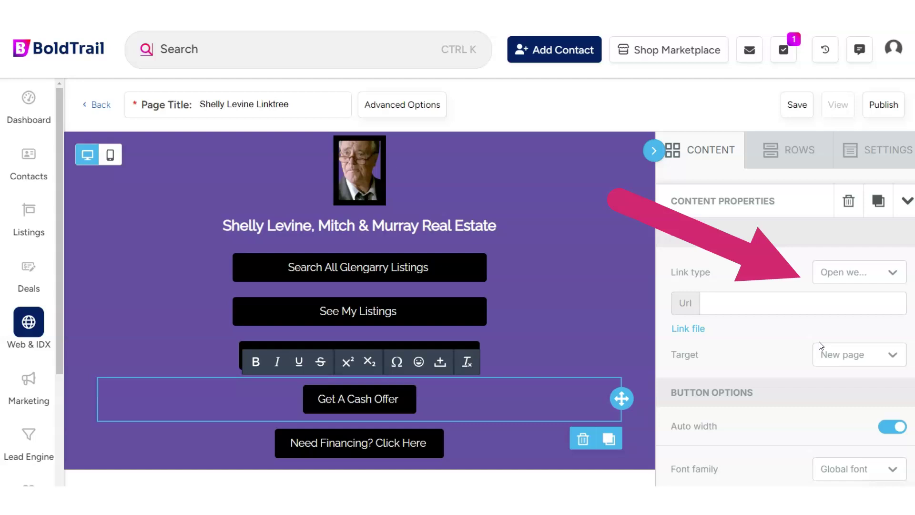
{"action": "left_click", "coordinate": [363, 446]}
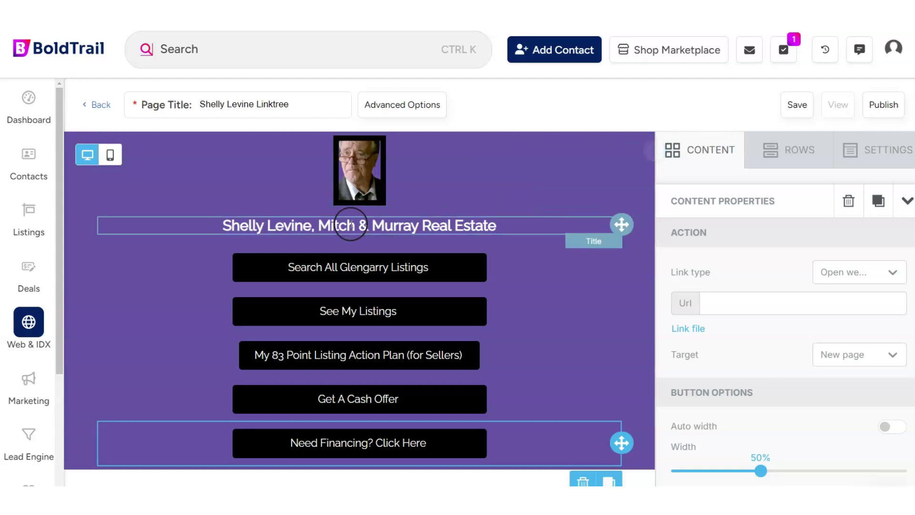
- Drag a Social block below the last button and review its Facebook, X, Instagram and LinkedIn icons
{"action": "left_click", "coordinate": [793, 162]}
{"action": "left_click", "coordinate": [700, 157]}
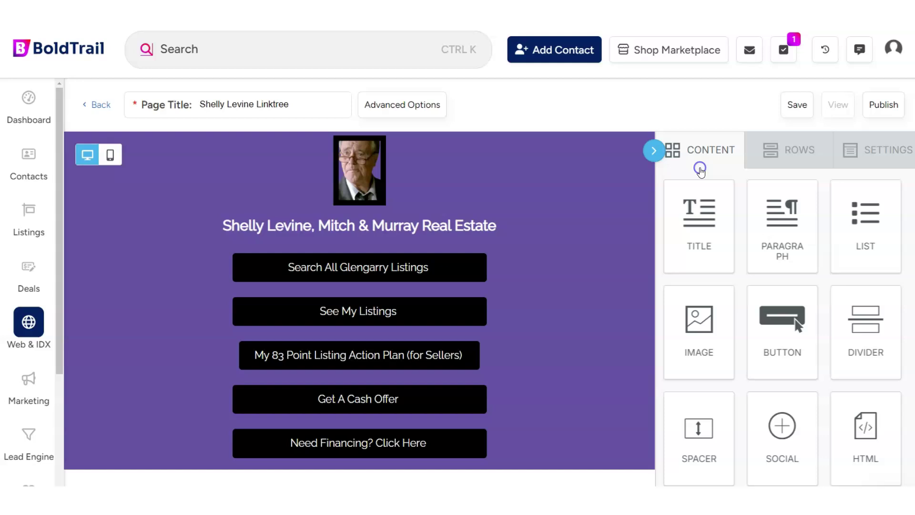
{"action": "left_click", "coordinate": [700, 151]}
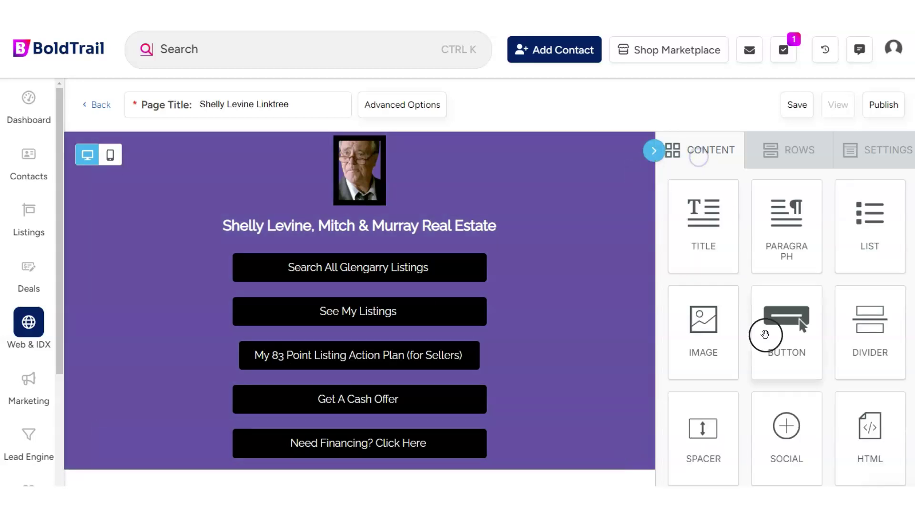
{"action": "scroll", "coordinate": [767, 362], "scroll_direction": "down", "scroll_amount": 2}
{"action": "left_click_drag", "start_coordinate": [766, 380], "coordinate": [386, 452]}
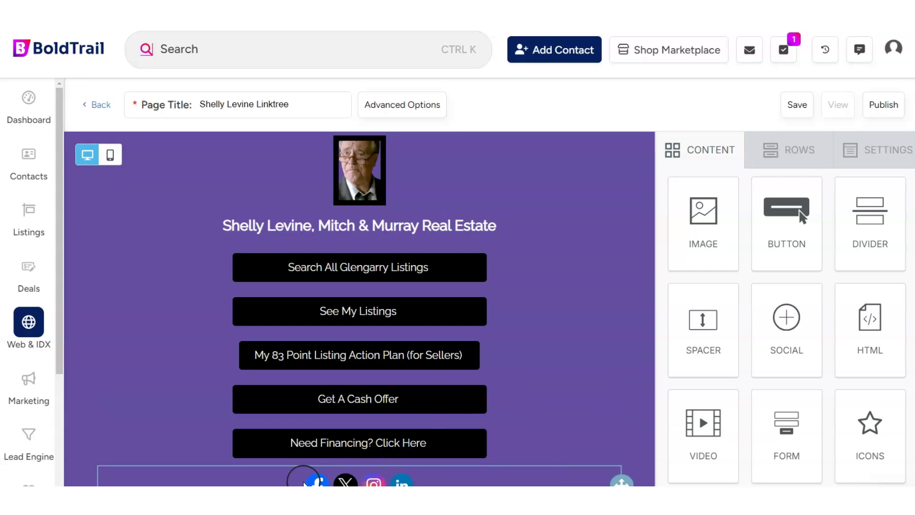
{"action": "left_click", "coordinate": [315, 482]}
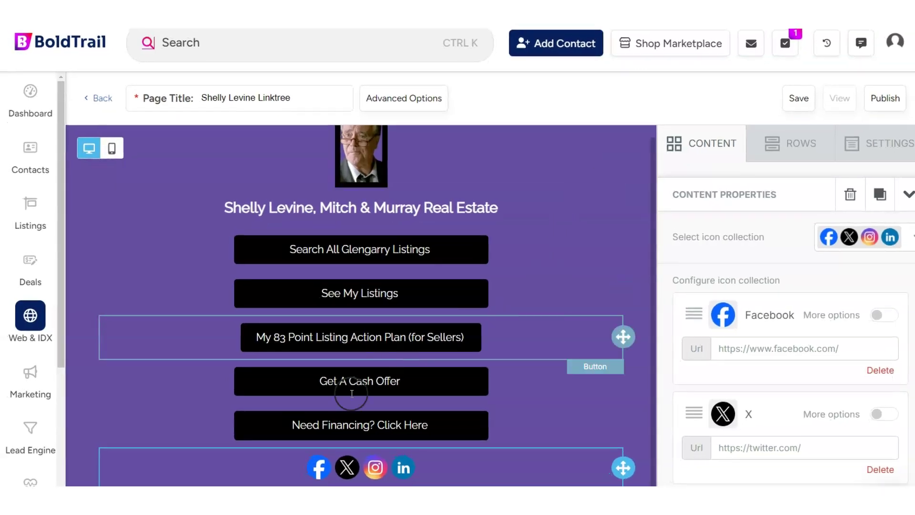
{"action": "scroll", "coordinate": [773, 342], "scroll_direction": "down", "scroll_amount": 5}
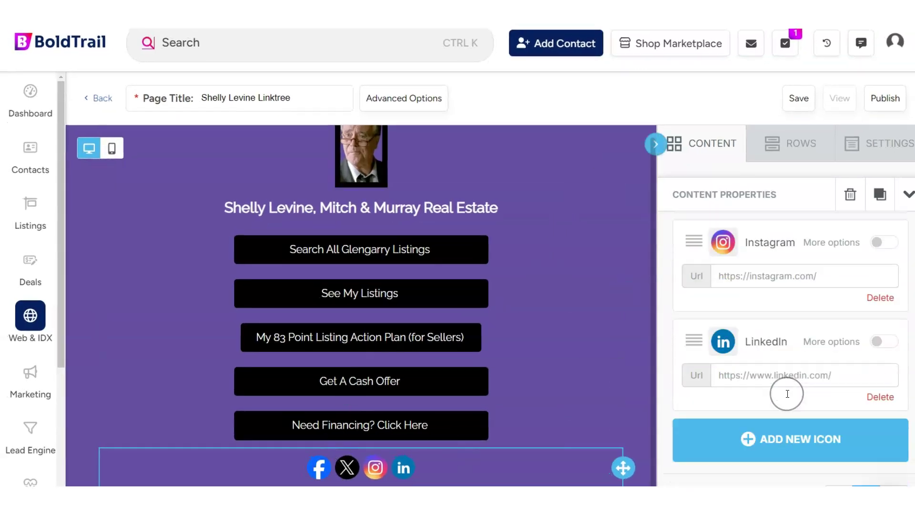
{"action": "scroll", "coordinate": [788, 394], "scroll_direction": "up", "scroll_amount": 2}
{"action": "scroll", "coordinate": [787, 394], "scroll_direction": "down", "scroll_amount": 2}
{"action": "scroll", "coordinate": [787, 396], "scroll_direction": "down", "scroll_amount": 2}
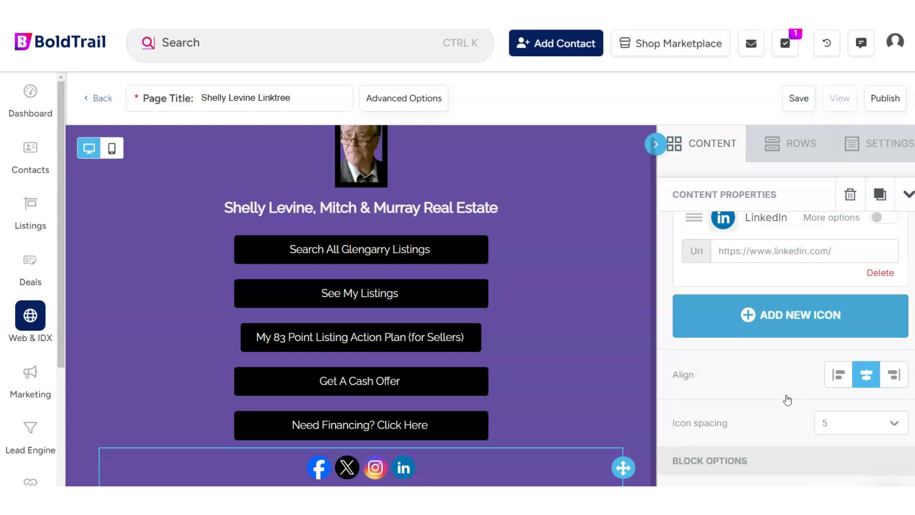
{"action": "scroll", "coordinate": [787, 396], "scroll_direction": "up", "scroll_amount": 6}
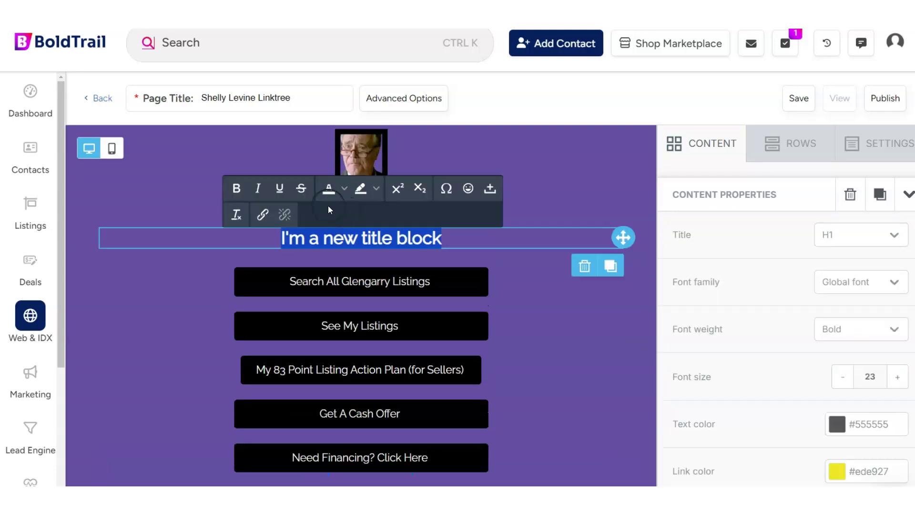
- Reduce the new title's font size to 15 and delete its placeholder text
{"action": "left_click", "coordinate": [843, 378]}
{"action": "left_click", "coordinate": [842, 378]}
{"action": "left_click", "coordinate": [842, 378]}
{"action": "left_click", "coordinate": [842, 378]}
{"action": "left_click", "coordinate": [843, 377]}
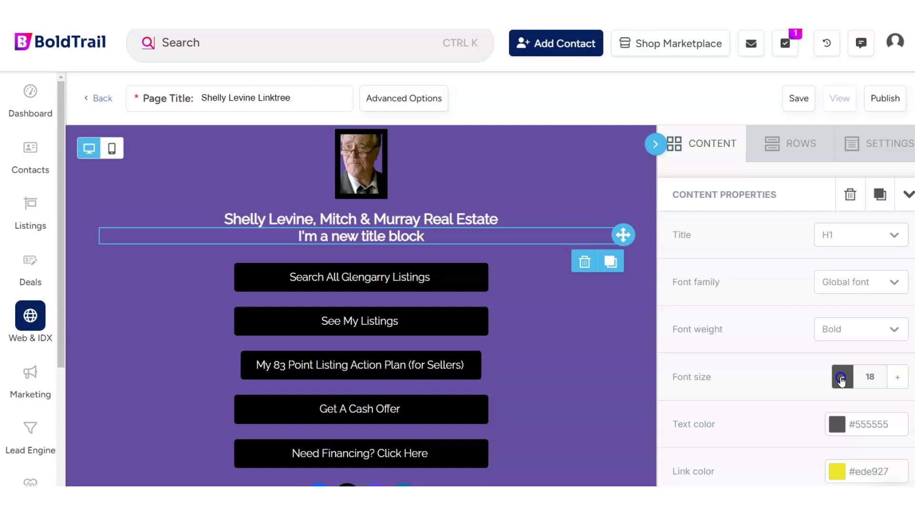
{"action": "left_click", "coordinate": [842, 378]}
{"action": "left_click", "coordinate": [842, 377]}
{"action": "left_click", "coordinate": [842, 380]}
{"action": "left_click", "coordinate": [428, 246]}
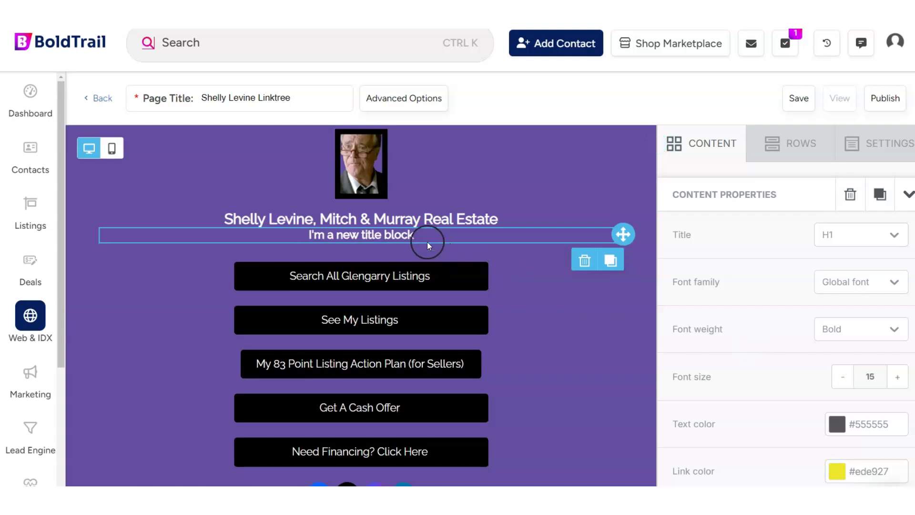
{"action": "left_click", "coordinate": [309, 236]}
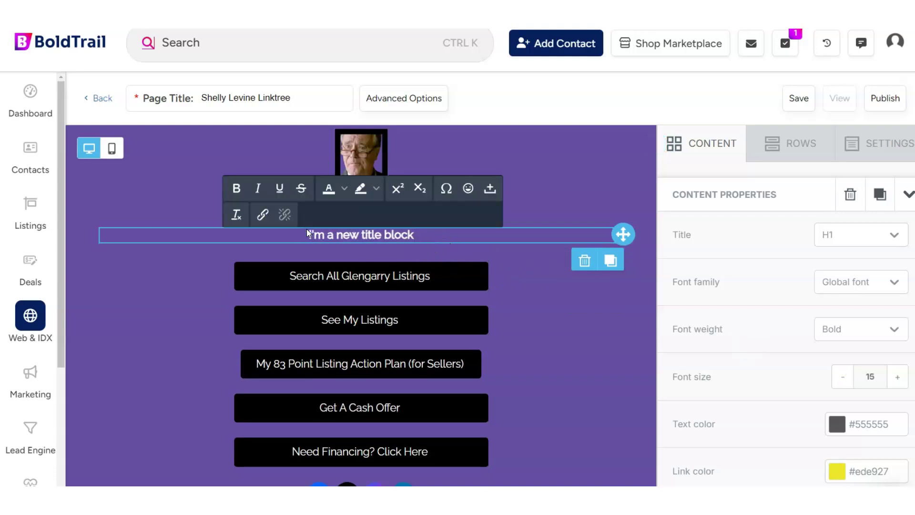
{"action": "key", "text": "BackSpace"}
{"action": "key", "text": "BackSpace"}
{"action": "key", "text": "BackSpace"}
{"action": "key", "text": "BackSpace"}
{"action": "key", "text": "BackSpace"}
{"action": "key", "text": "BackSpace"}
{"action": "key", "text": "BackSpace"}
{"action": "key", "text": "BackSpace"}
{"action": "key", "text": "BackSpace"}
{"action": "key", "text": "BackSpace"}
{"action": "key", "text": "BackSpace"}
{"action": "key", "text": "BackSpace"}
{"action": "key", "text": "BackSpace"}
{"action": "key", "text": "BackSpace"}
{"action": "key", "text": "BackSpace"}
{"action": "key", "text": "BackSpace"}
{"action": "key", "text": "BackSpace"}
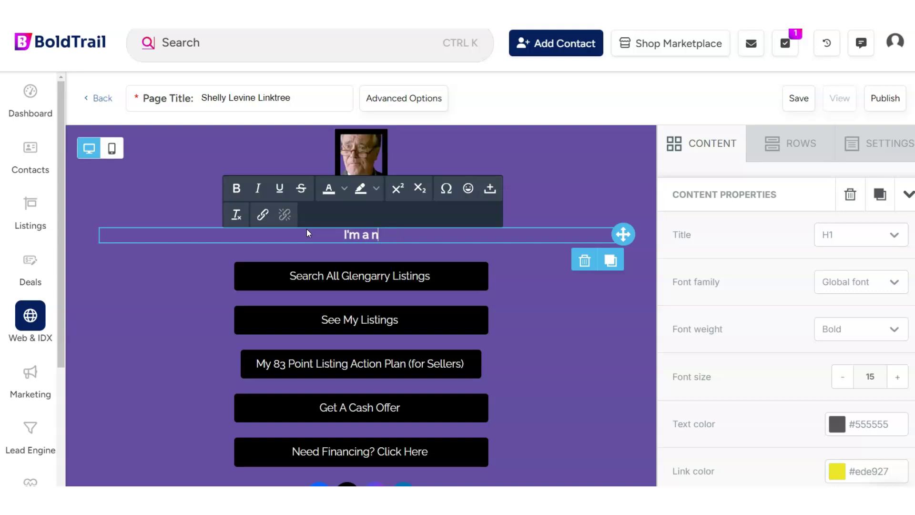
{"action": "key", "text": "BackSpace"}
{"action": "left_click_drag", "start_coordinate": [321, 239], "coordinate": [393, 233]}
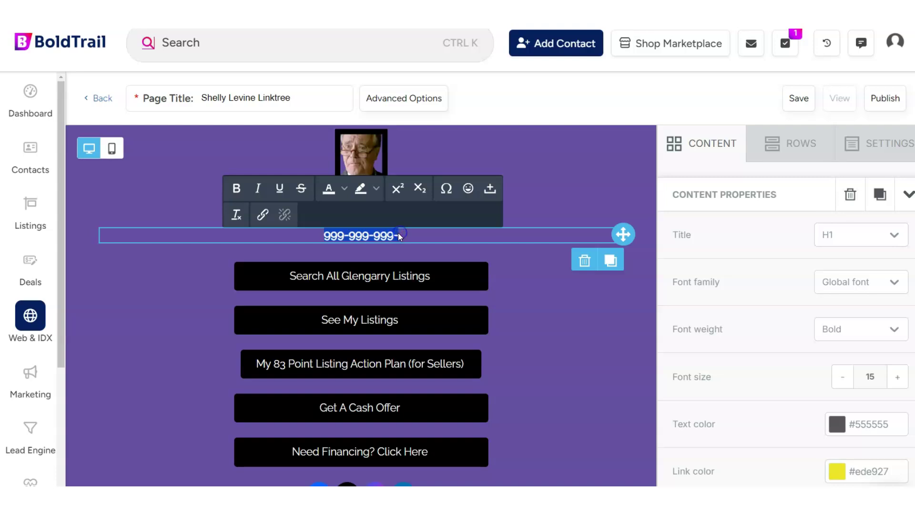
{"action": "left_click", "coordinate": [398, 233]}
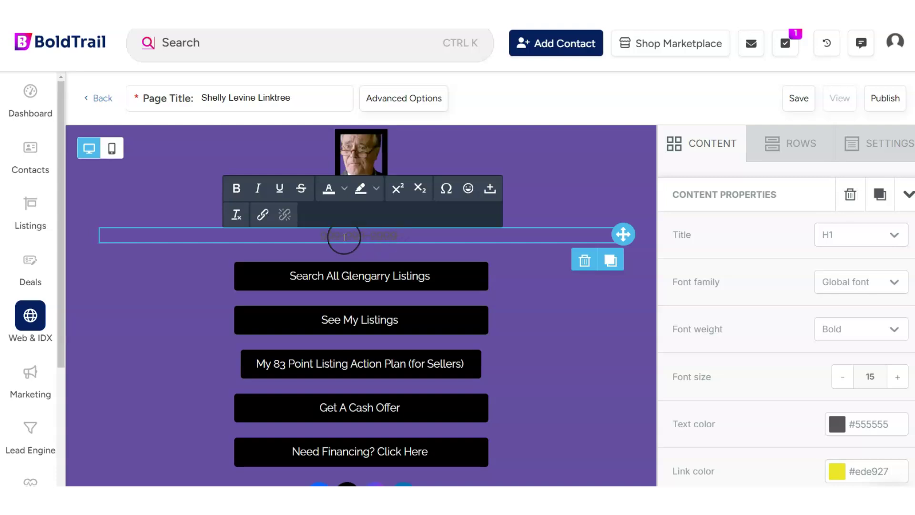
{"action": "left_click_drag", "start_coordinate": [310, 236], "coordinate": [418, 241]}
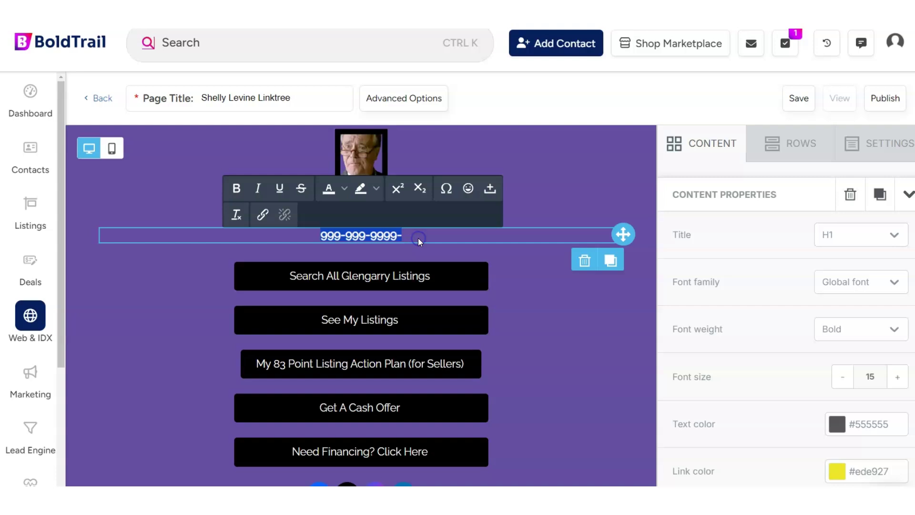
{"action": "left_click", "coordinate": [837, 424]}
{"action": "left_click", "coordinate": [689, 376]}
{"action": "left_click_drag", "start_coordinate": [689, 377], "coordinate": [664, 331]}
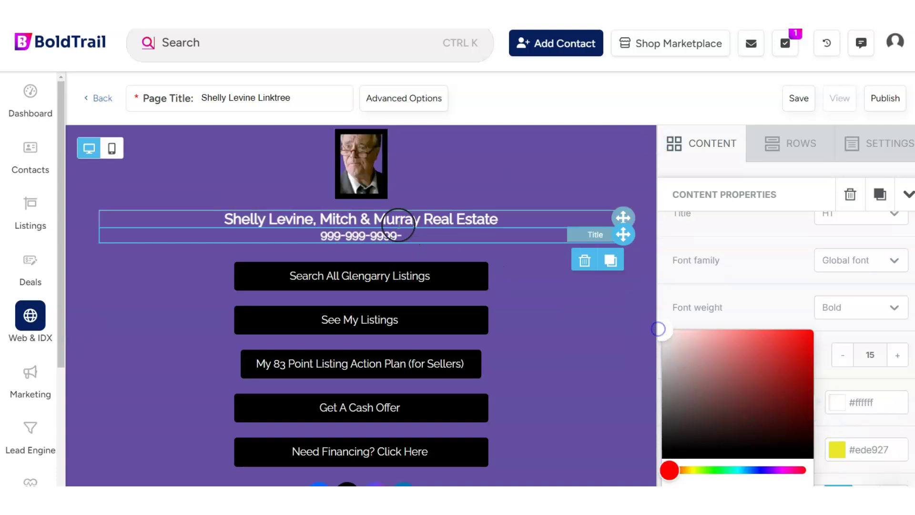
{"action": "left_click", "coordinate": [411, 236]}
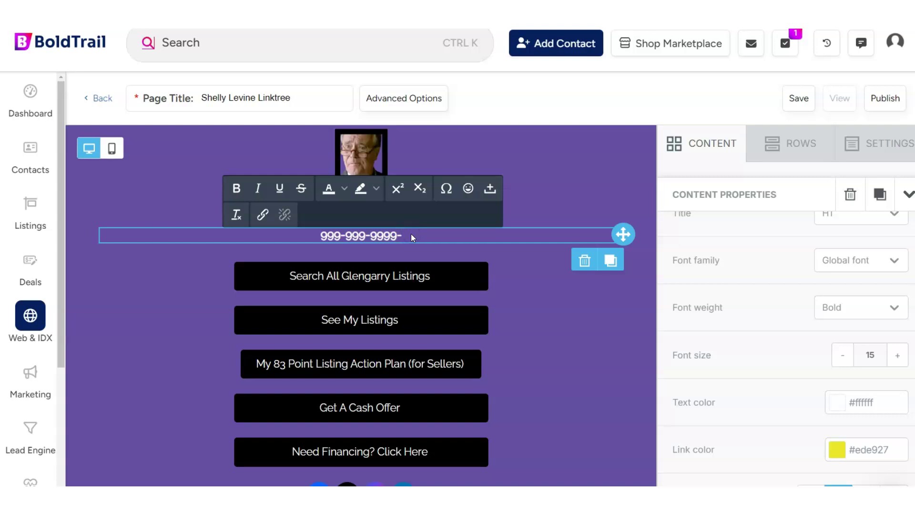
{"action": "key", "text": "BackSpace"}
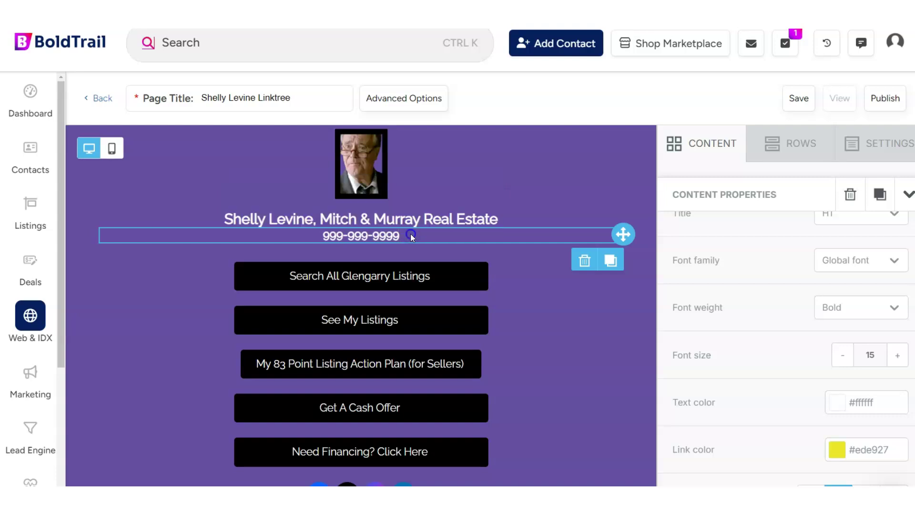
{"action": "left_click", "coordinate": [325, 234]}
- Adjust the phone line's text settings in the side panel and reselect the number
{"action": "left_click", "coordinate": [834, 407]}
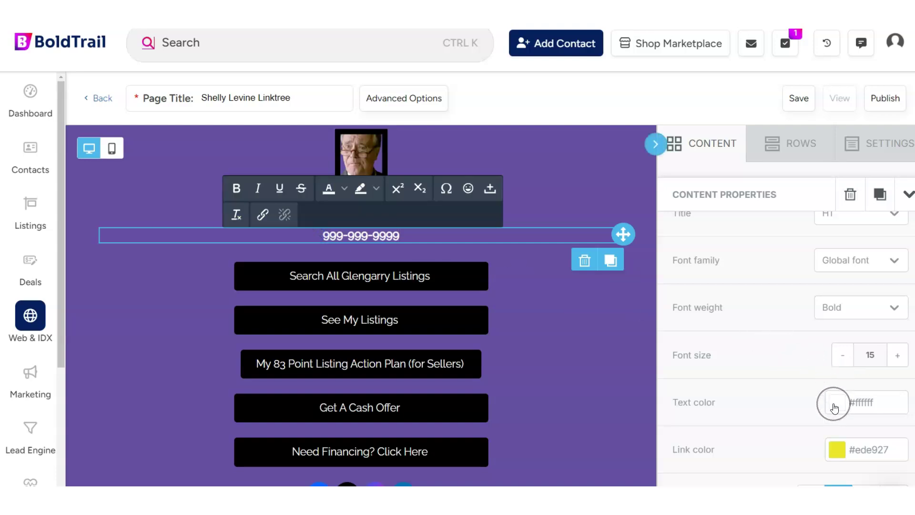
{"action": "left_click", "coordinate": [834, 408]}
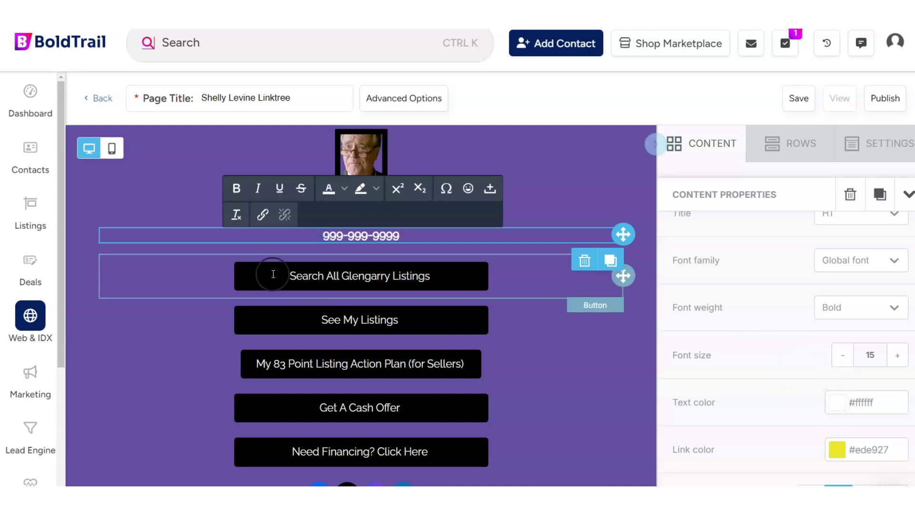
{"action": "left_click", "coordinate": [377, 249]}
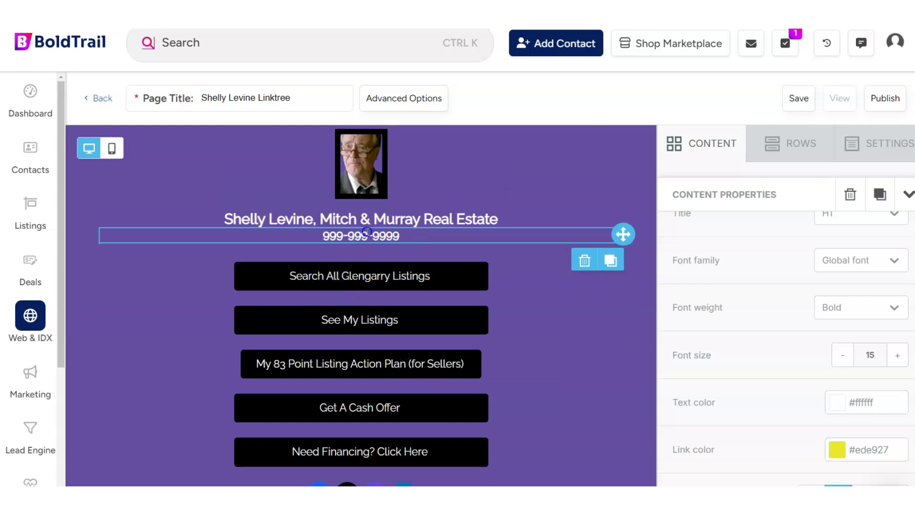
{"action": "left_click", "coordinate": [322, 233]}
{"action": "left_click_drag", "start_coordinate": [323, 236], "coordinate": [382, 235]}
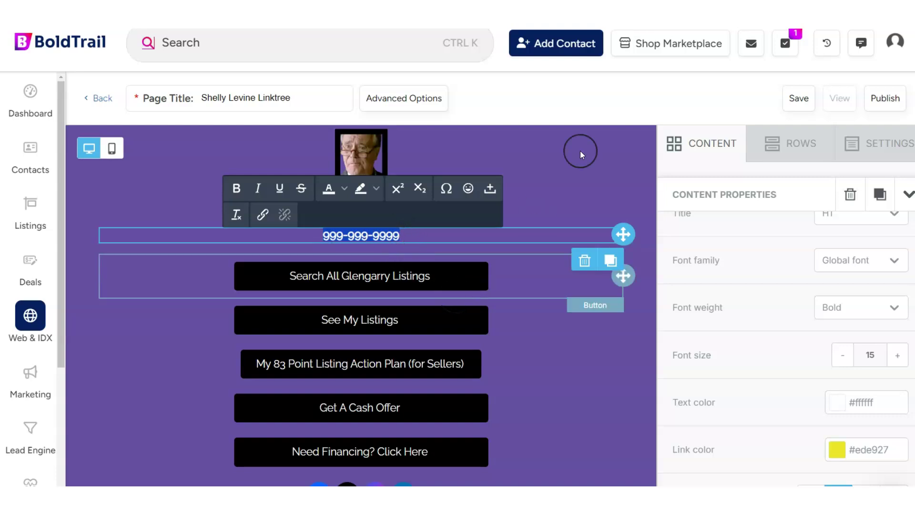
- Save the Linktree landing page, then publish it once the editor reloads
{"action": "left_click", "coordinate": [810, 108]}
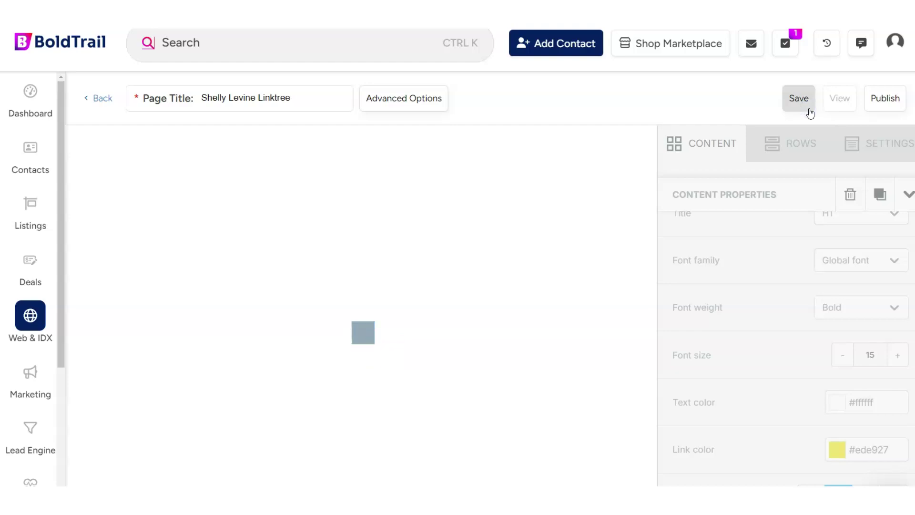
{"action": "left_click", "coordinate": [885, 106]}
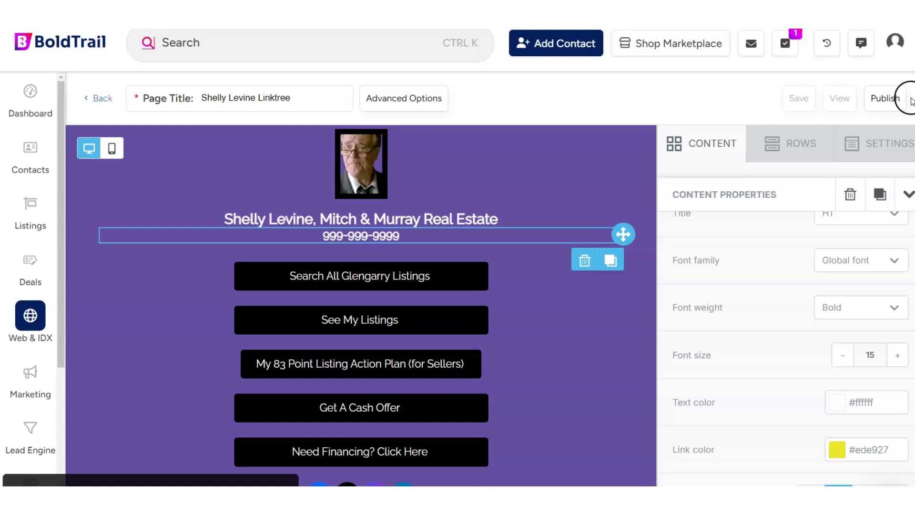
{"action": "left_click", "coordinate": [885, 99]}
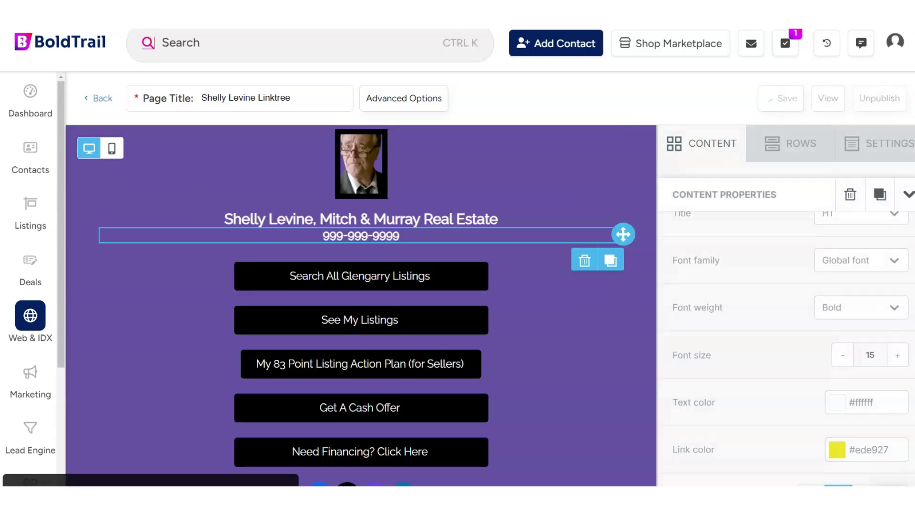